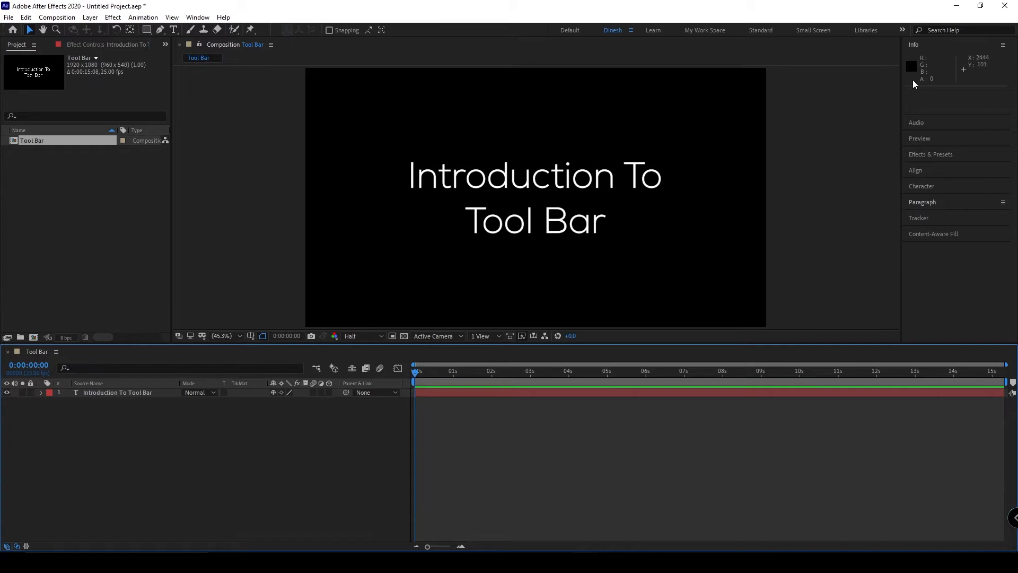
Collapse the Info panel and select the Introduction To Tool Bar text layer.
left_click(934, 46)
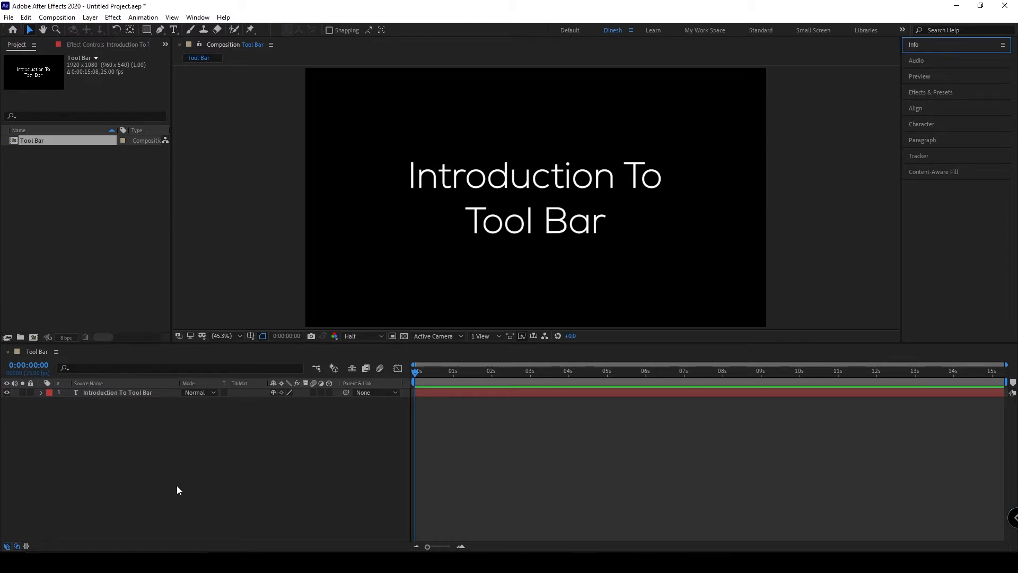
left_click(139, 393)
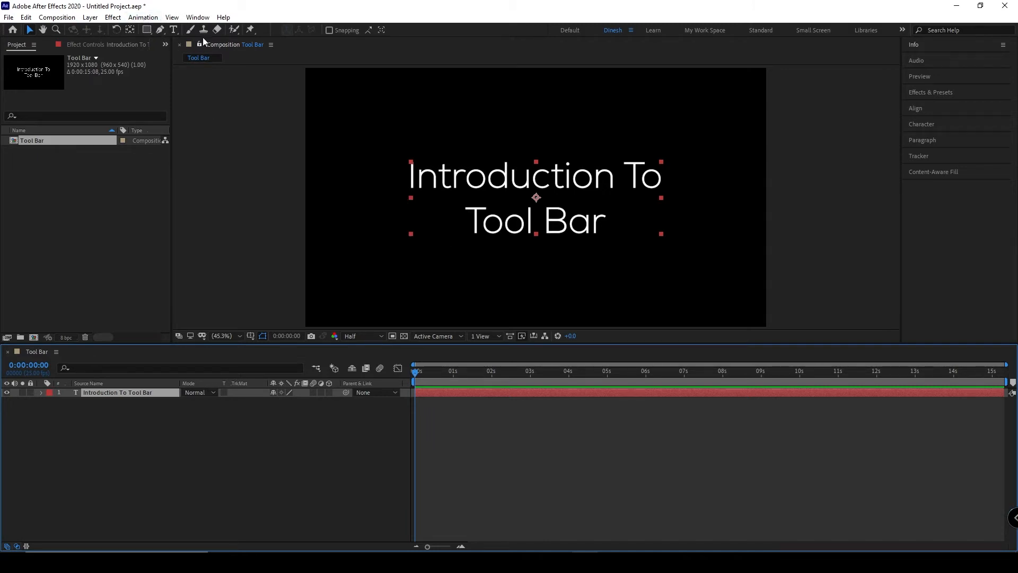
Hide the layer controls in the composition view, and show them again.
left_click(171, 18)
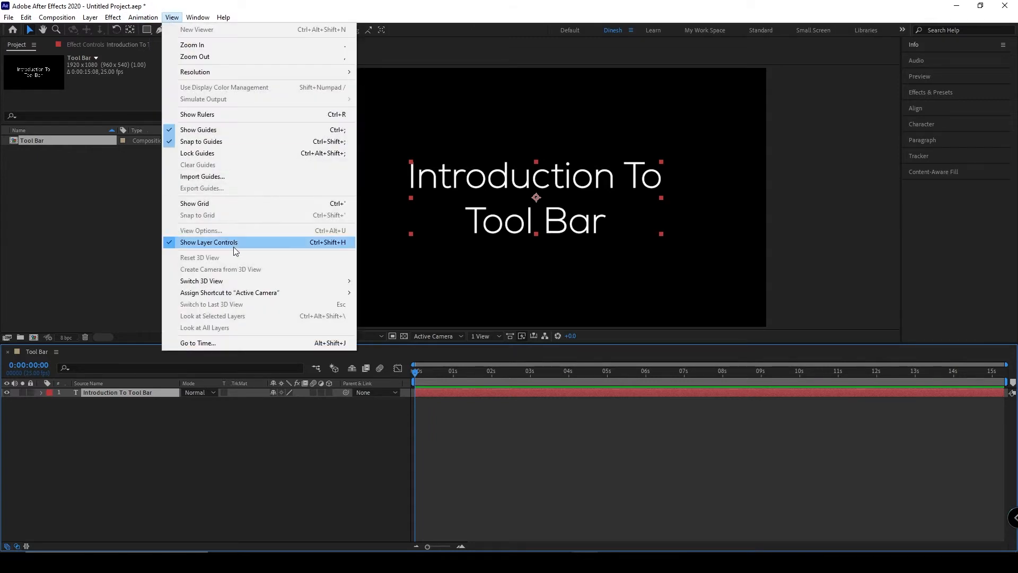
left_click(234, 244)
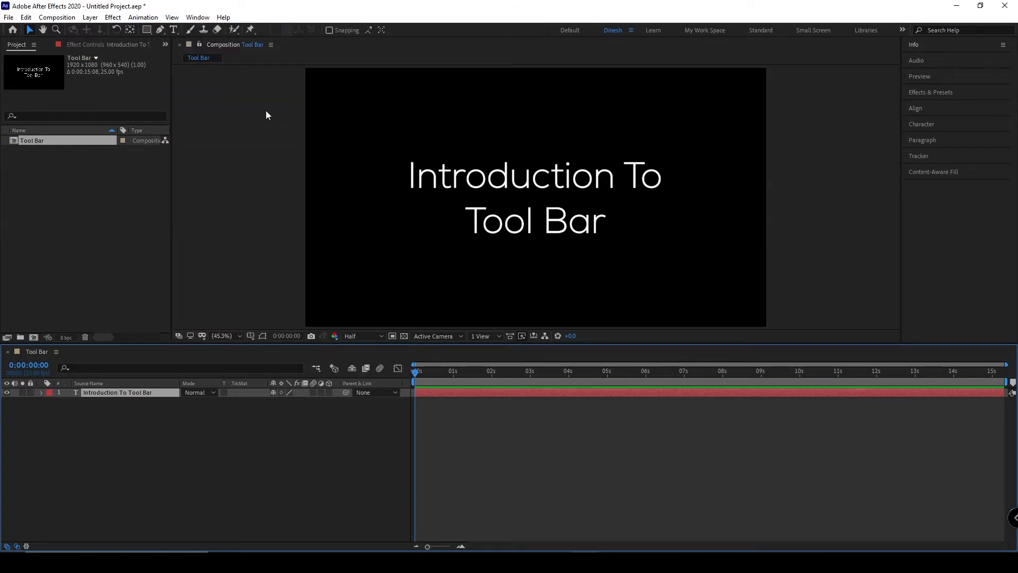
left_click(171, 18)
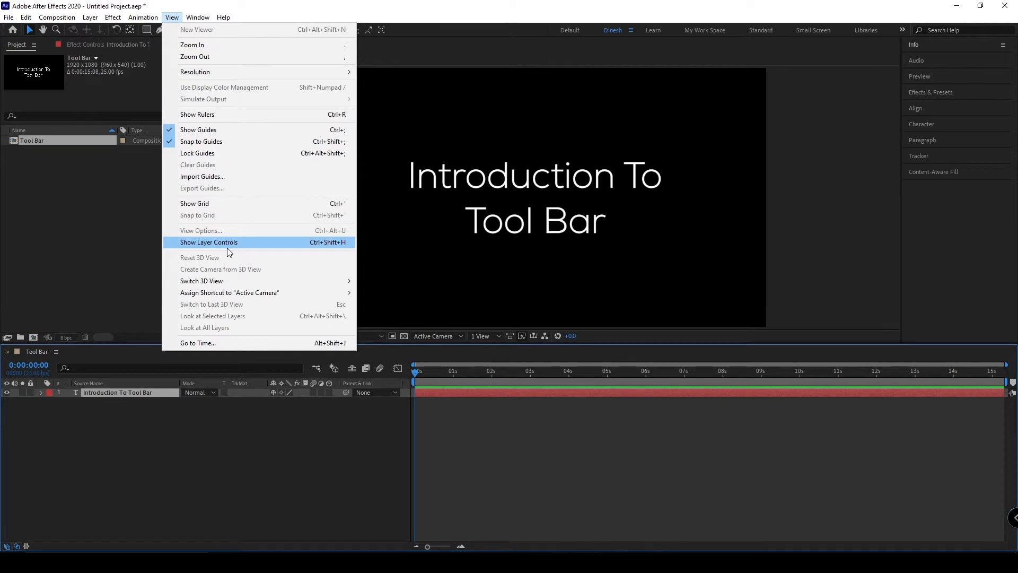
left_click(227, 244)
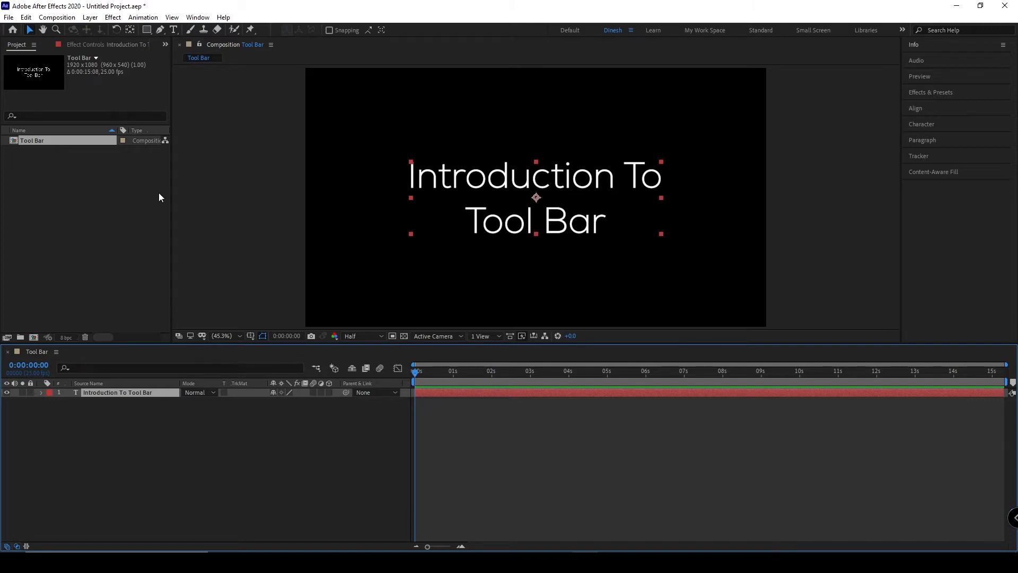
Enlarge the title text layer from a corner handle and narrow it slightly from a side handle.
left_click_drag(408, 234, 378, 257)
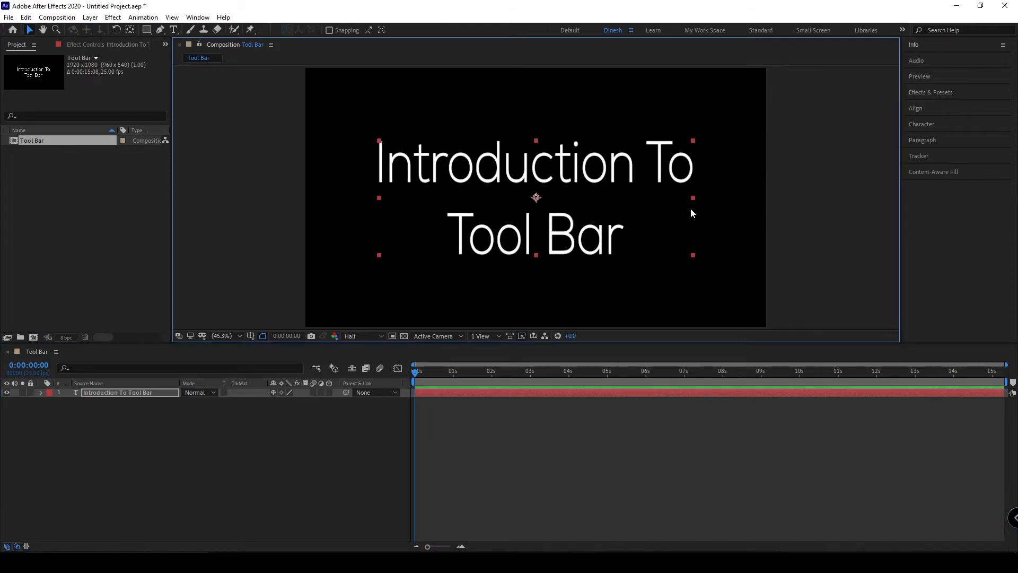
mouse_move(692, 198)
left_mouse_down()
mouse_move(739, 205)
mouse_move(608, 207)
mouse_move(569, 152)
mouse_move(437, 139)
mouse_move(680, 196)
left_mouse_up()
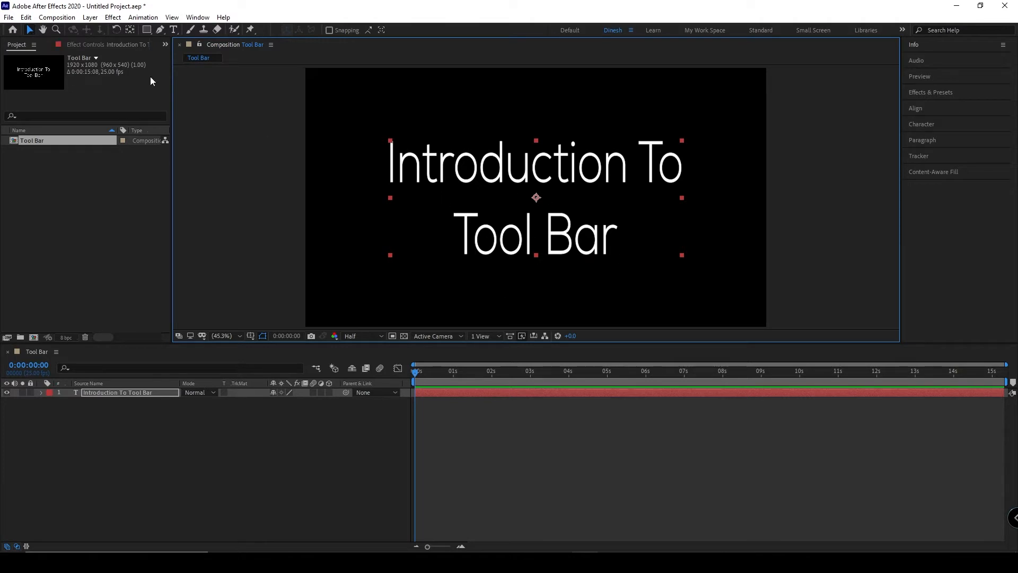
Pan the composition view with the Hand tool, alternating between it and the Selection tool.
left_click(44, 31)
mouse_move(570, 210)
left_mouse_down()
mouse_move(563, 266)
mouse_move(582, 180)
mouse_move(565, 232)
mouse_move(568, 193)
left_mouse_up()
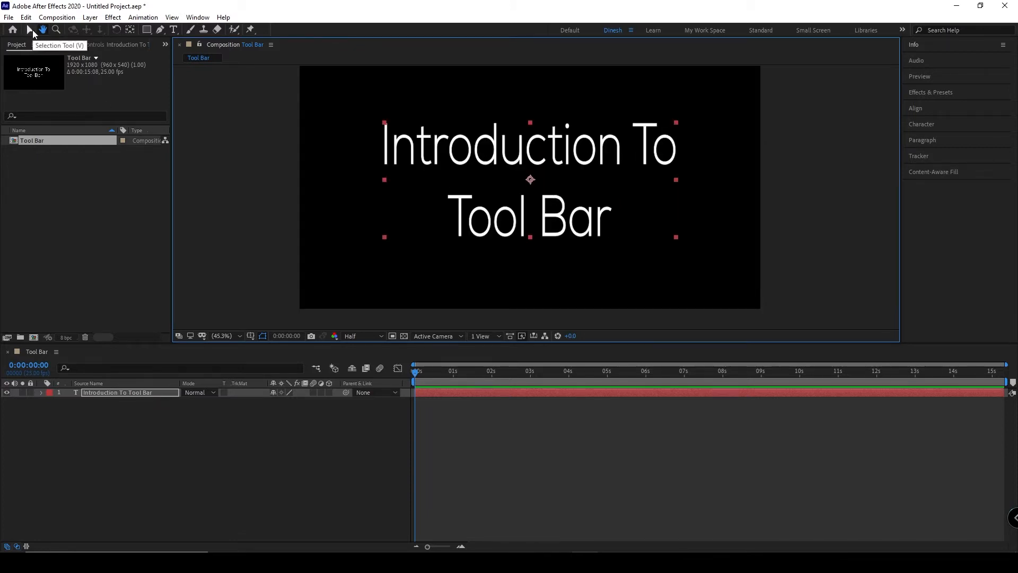
key("v")
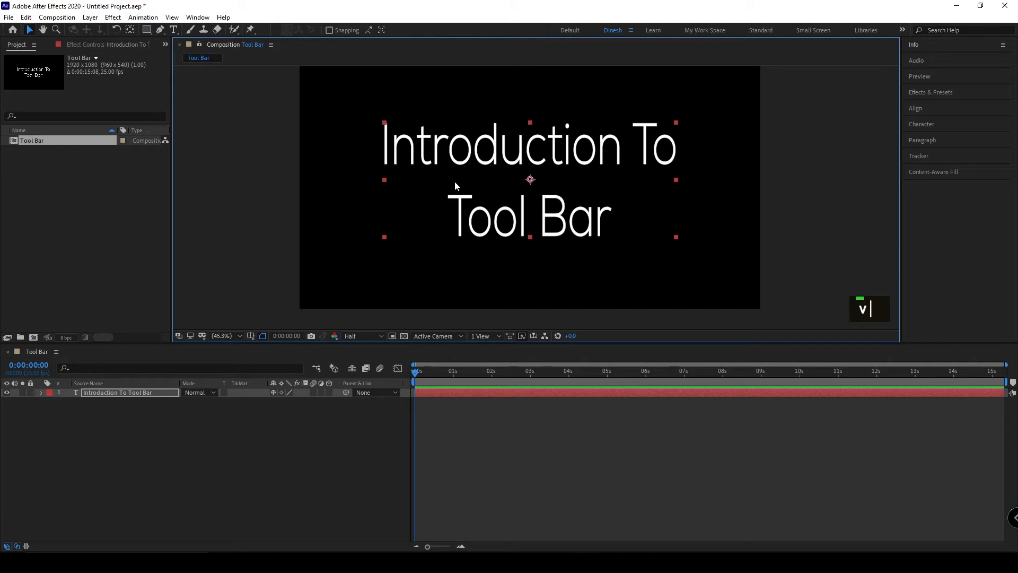
key("h")
mouse_move(455, 180)
left_mouse_down()
mouse_move(405, 194)
mouse_move(464, 151)
mouse_move(497, 193)
mouse_move(449, 154)
mouse_move(454, 177)
left_mouse_up()
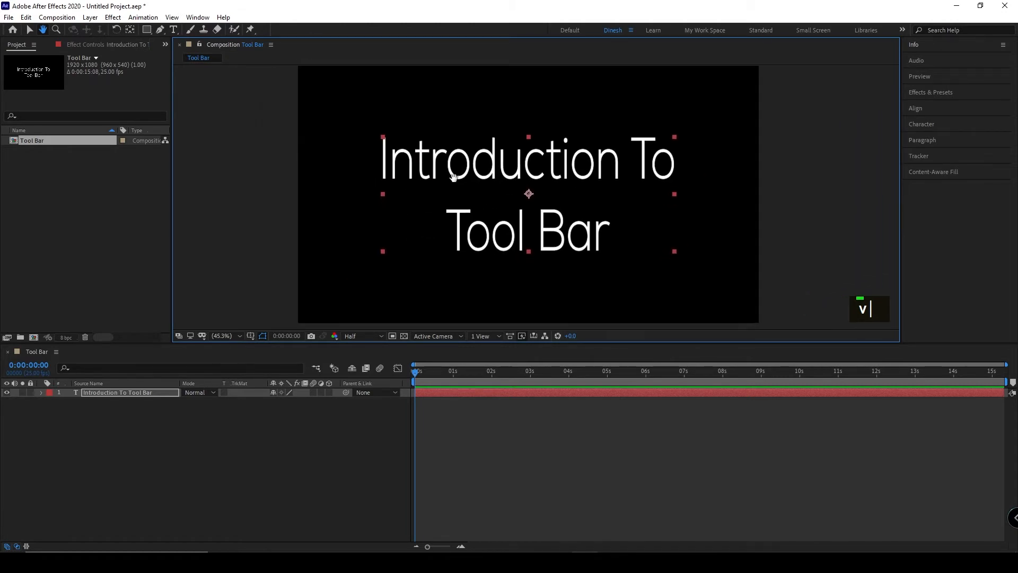
key("v")
left_click_drag(454, 178, 530, 182)
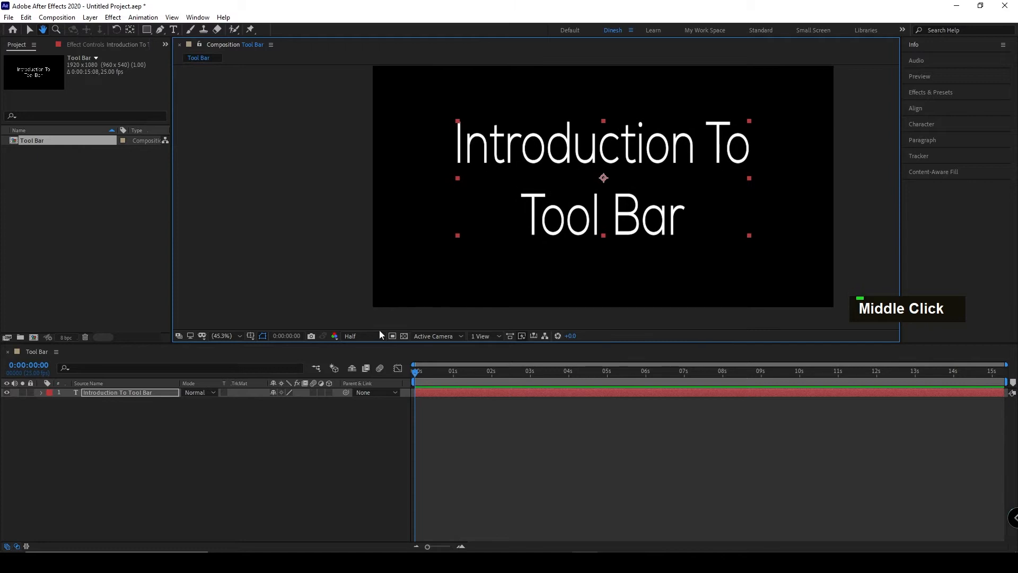
Duplicate the Introduction To Tool Bar text layer 27 times.
left_click(150, 427)
left_click(142, 394)
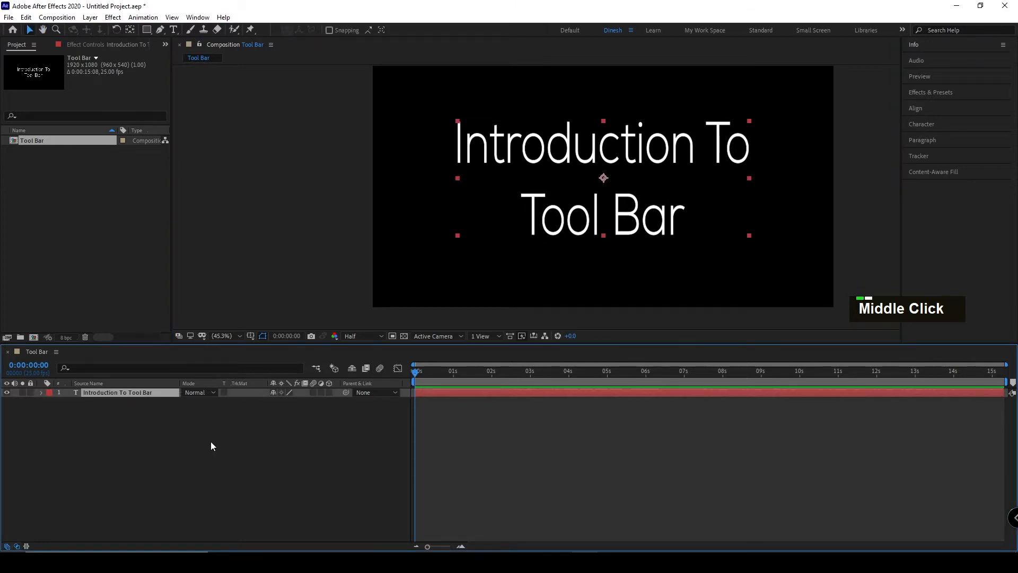
key("ctrl+d")
key("ctrl+d")
key("ctrl+d")
key("ctrl+d")
key("ctrl+d")
key("ctrl+d")
key("ctrl+d")
key("ctrl+d")
key("ctrl+d")
key("ctrl+d")
key("ctrl+d")
key("ctrl+d")
key("ctrl+d")
key("ctrl+d")
key("ctrl+d")
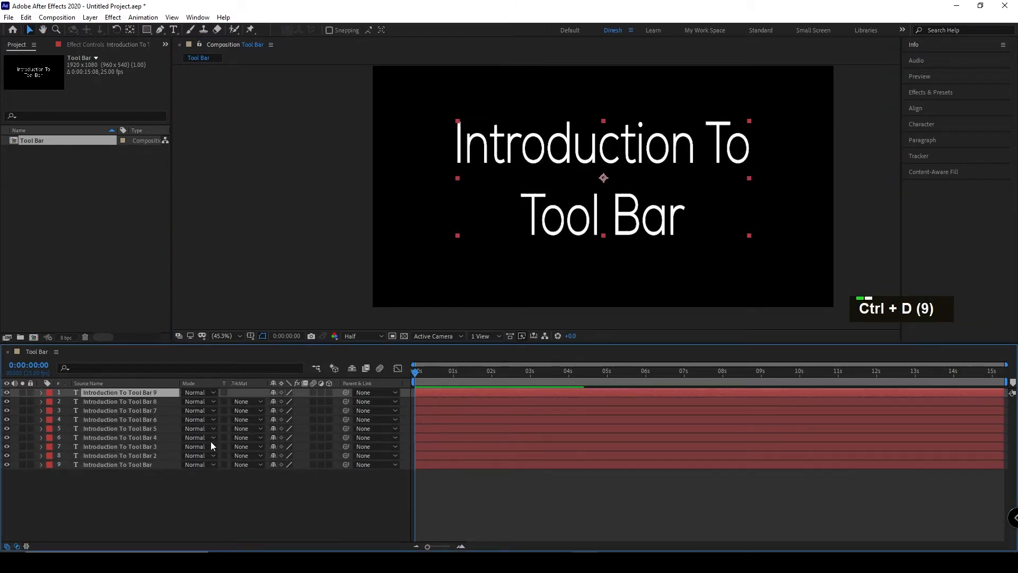
key("ctrl+d")
key("ctrl+d")
key("ctrl+d")
key("ctrl+d")
key("ctrl+d")
key("ctrl+d")
key("ctrl+d")
key("ctrl+d")
key("ctrl+d")
key("ctrl+d")
key("ctrl+d")
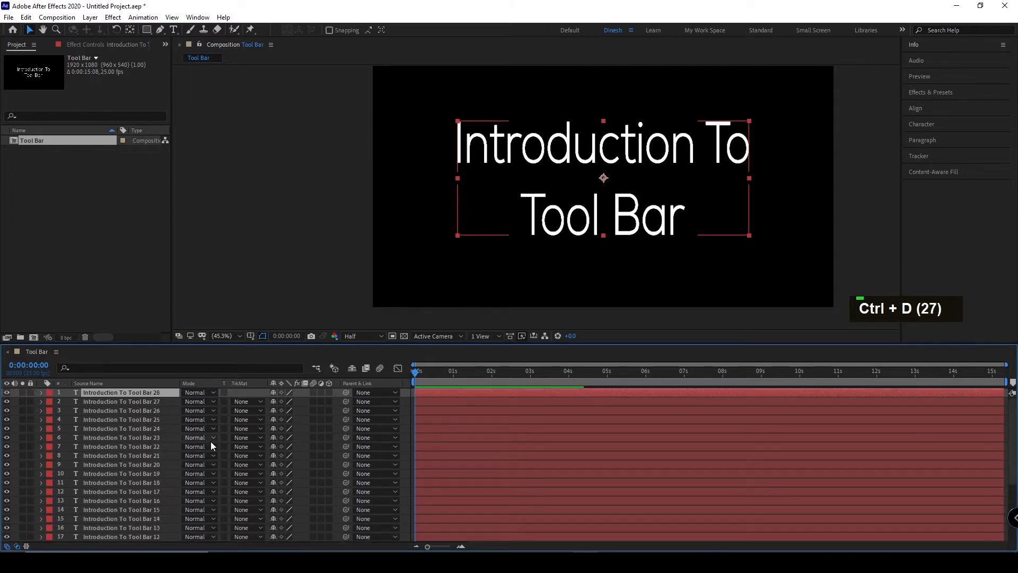
Pan through the stack of duplicated layers in the timeline and around the composition view.
left_click_drag(211, 441, 246, 385)
left_click_drag(291, 430, 333, 433)
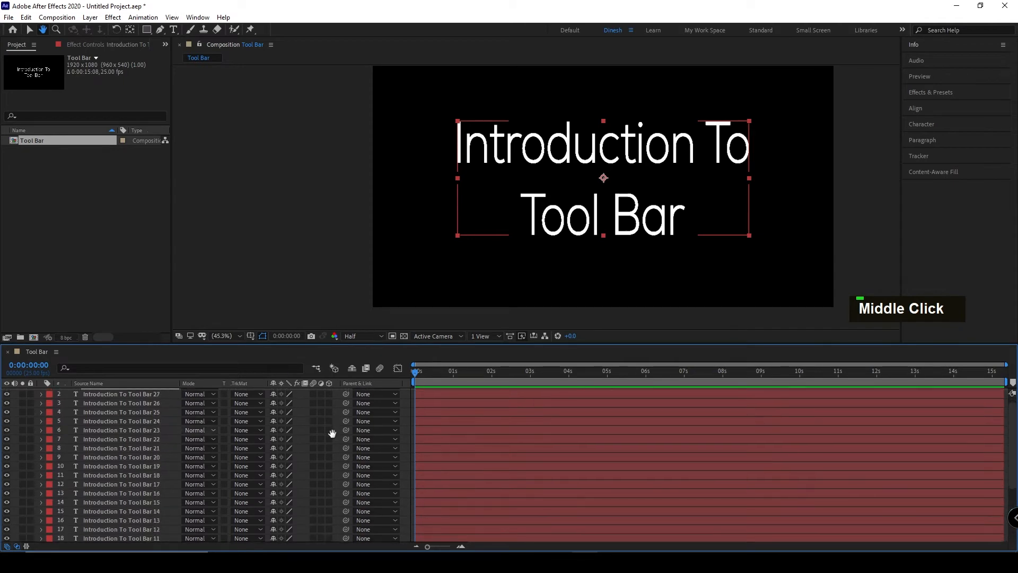
left_click_drag(577, 195, 481, 216)
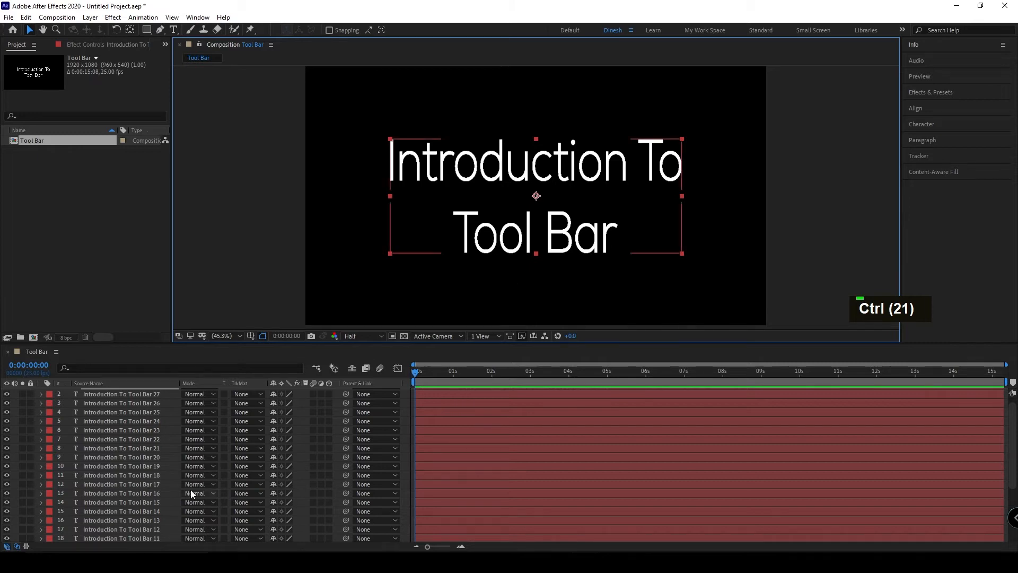
left_click_drag(602, 257, 587, 275)
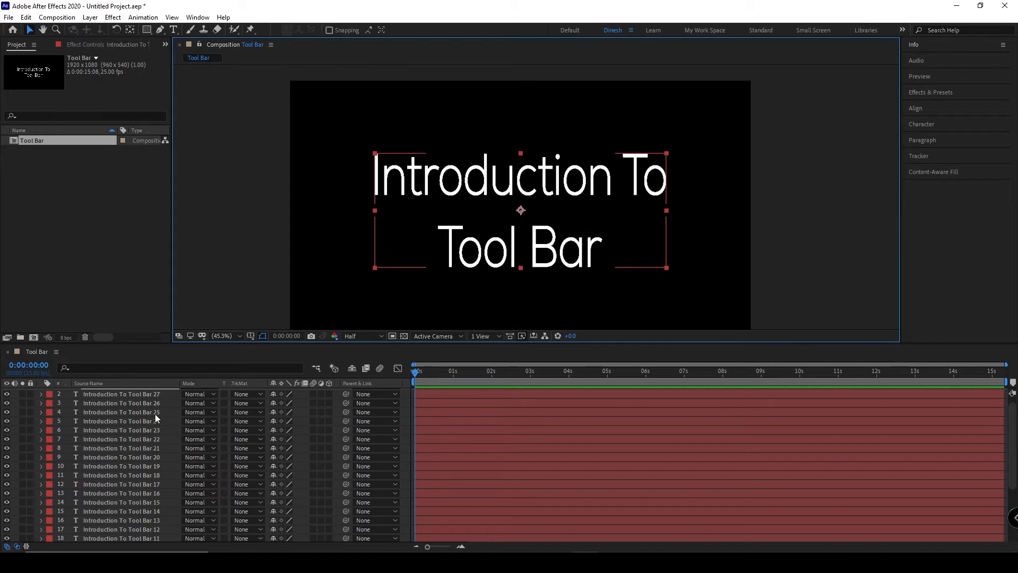
Delete all the duplicated title text layers, keeping only the original one.
scroll(202, 451, "up", 4)
scroll(174, 508, "down", 8)
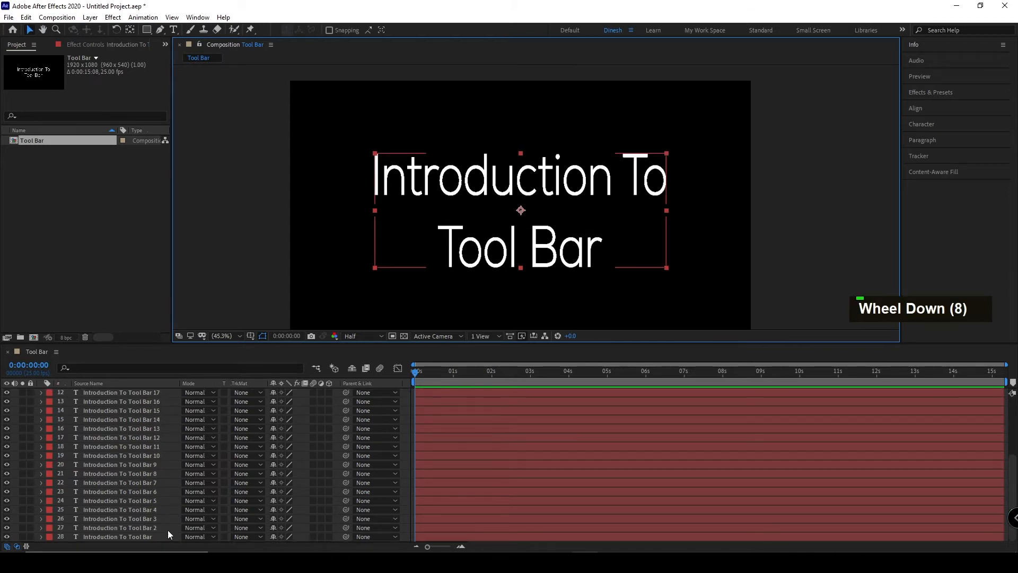
left_click(168, 530, "shift")
key("Delete")
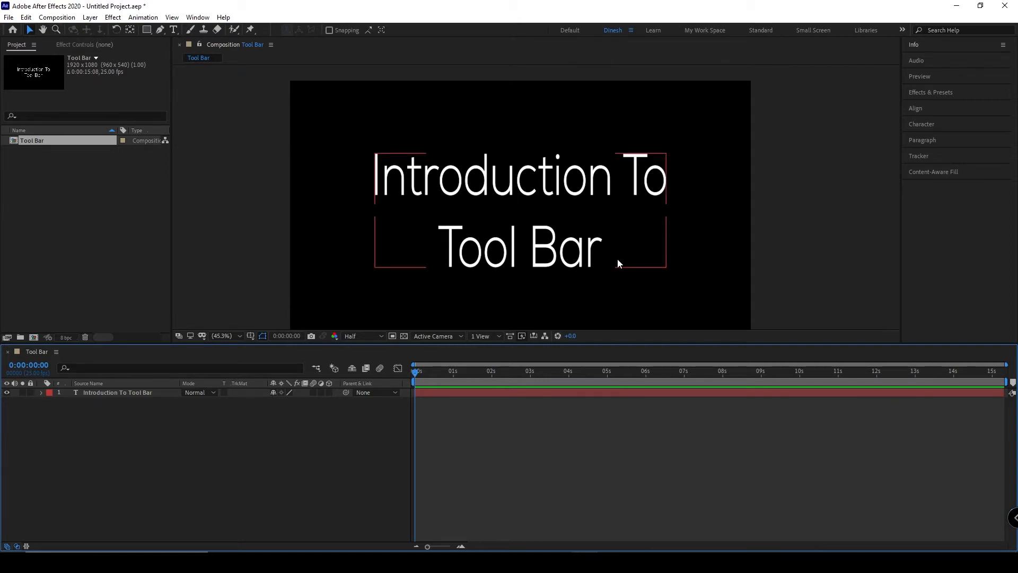
Zoom the composition view in to 400% and out to 25%.
scroll(613, 262, "up", 4)
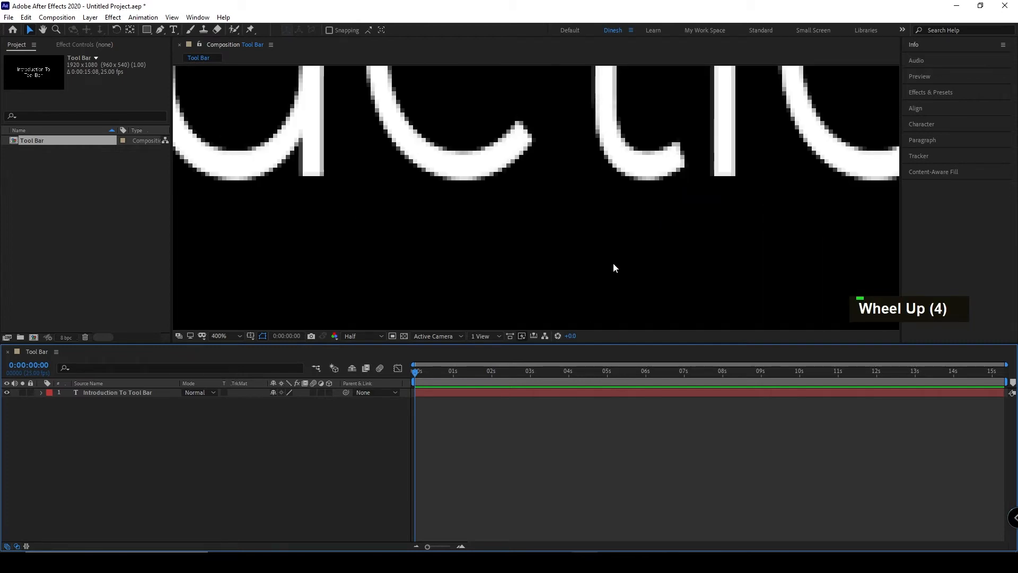
scroll(613, 264, "down", 4)
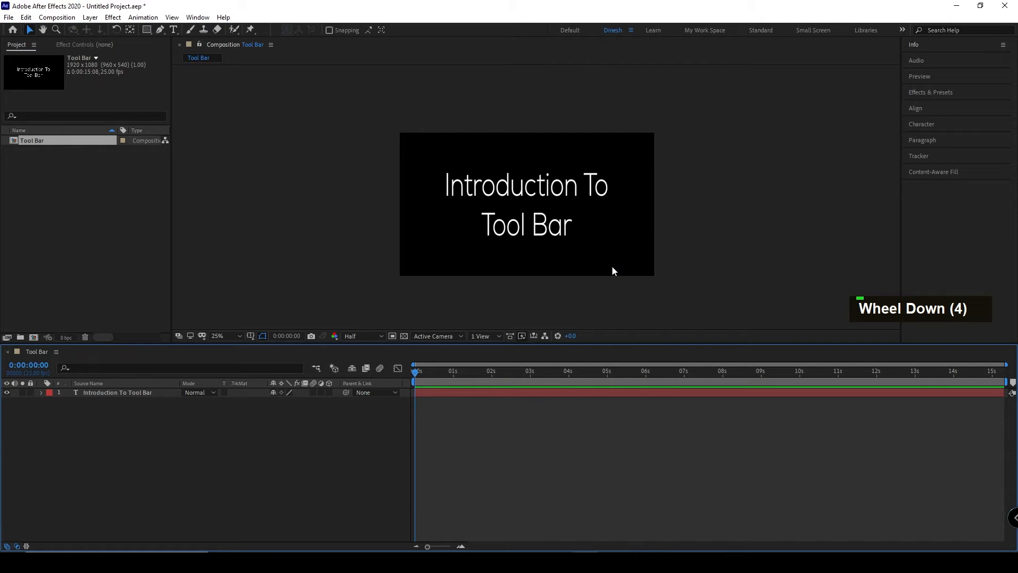
scroll(613, 268, "up", 1)
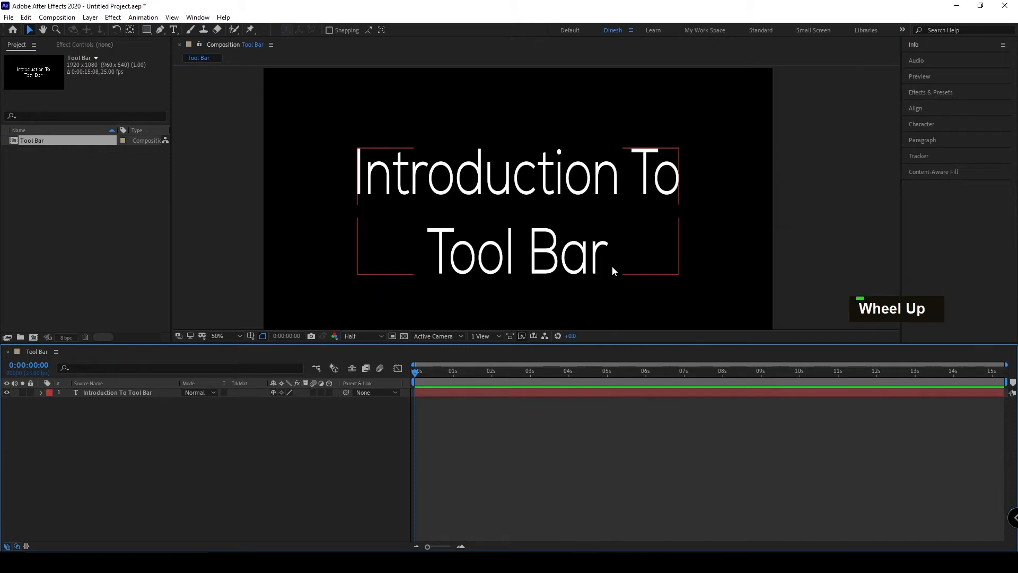
scroll(612, 268, "down", 1)
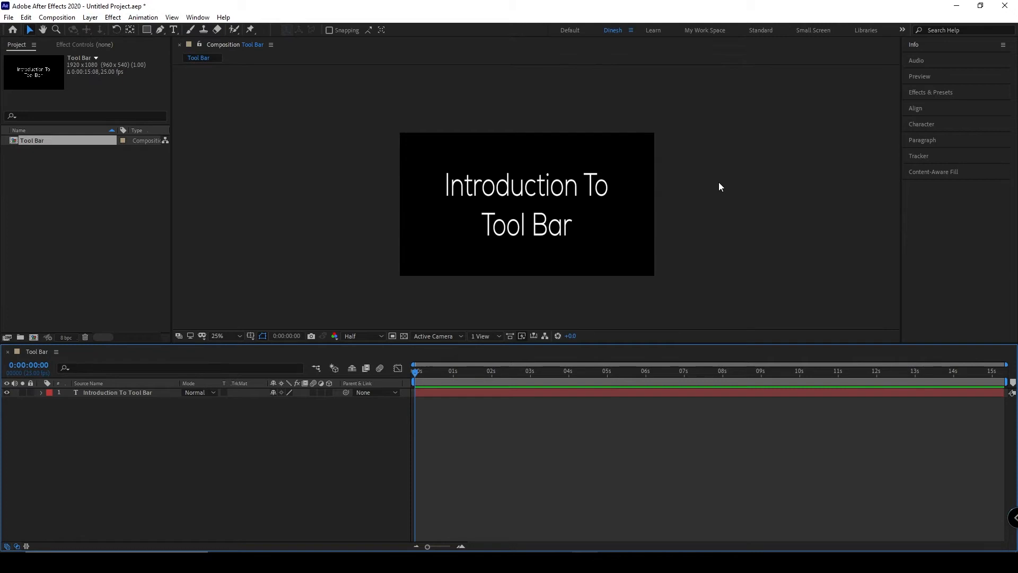
Hide the Project panel, and briefly open and dismiss the Home screen.
key("ctrl+o")
key("Escape")
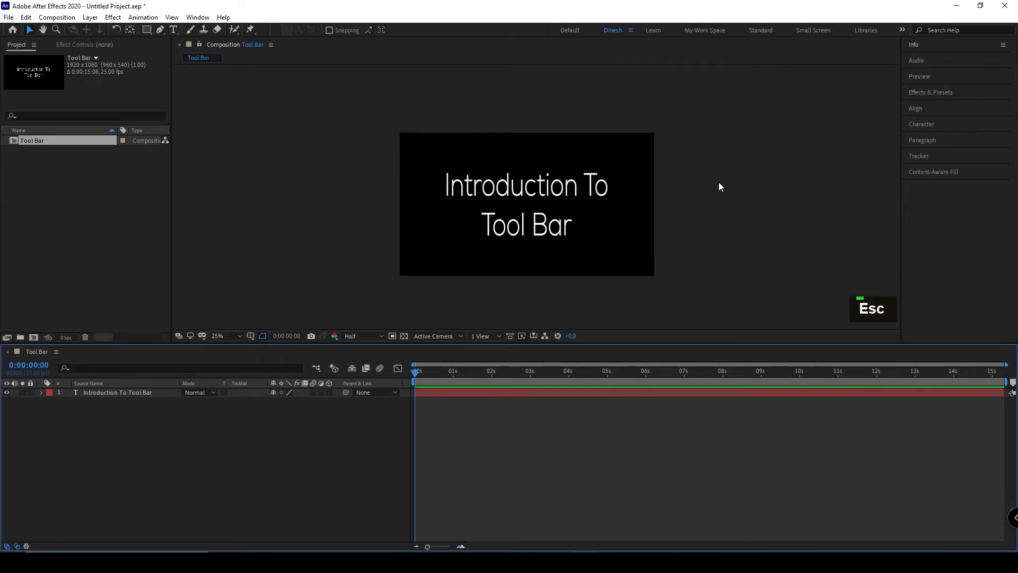
key("ctrl+0")
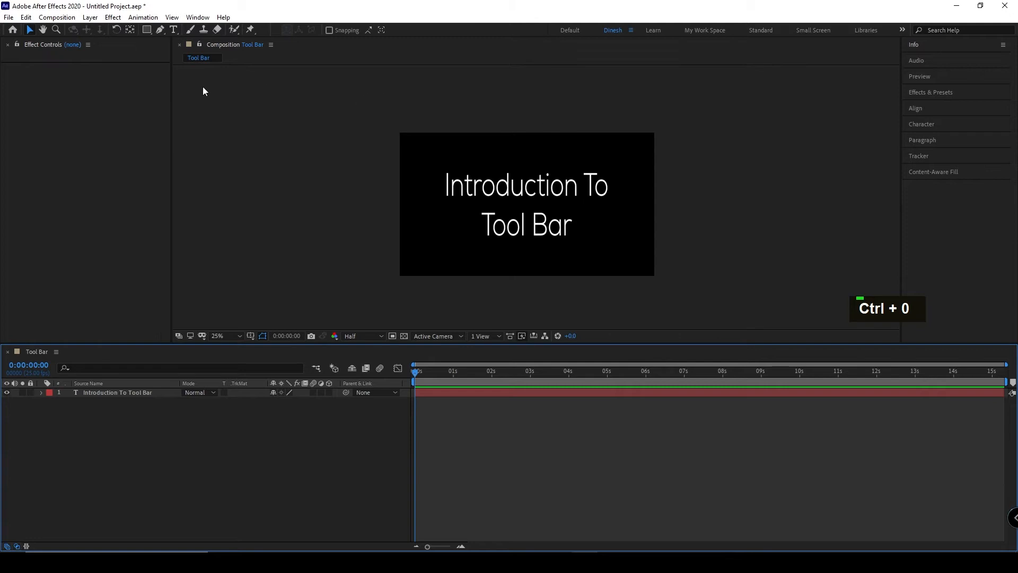
left_click(12, 30)
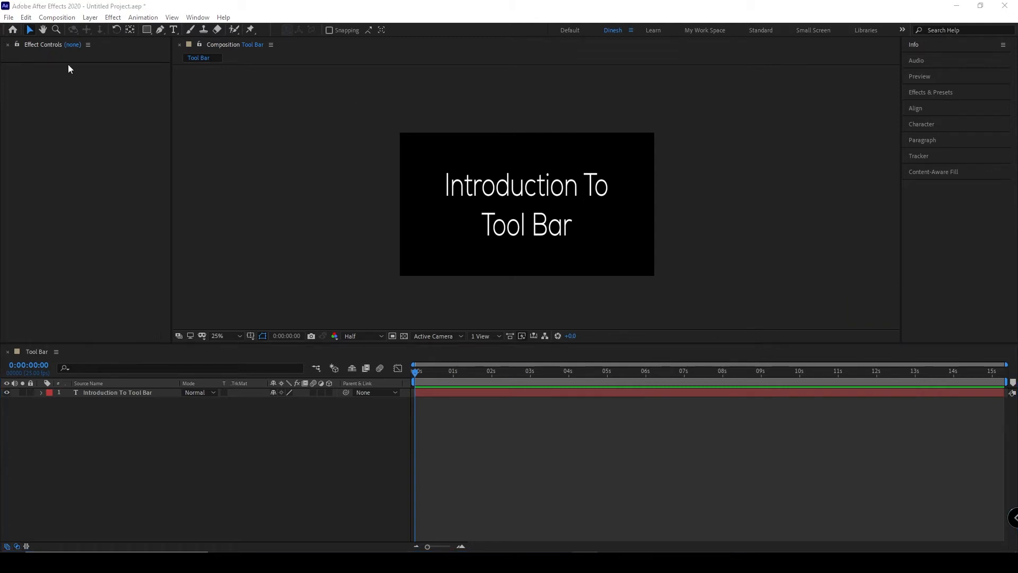
left_click(887, 89)
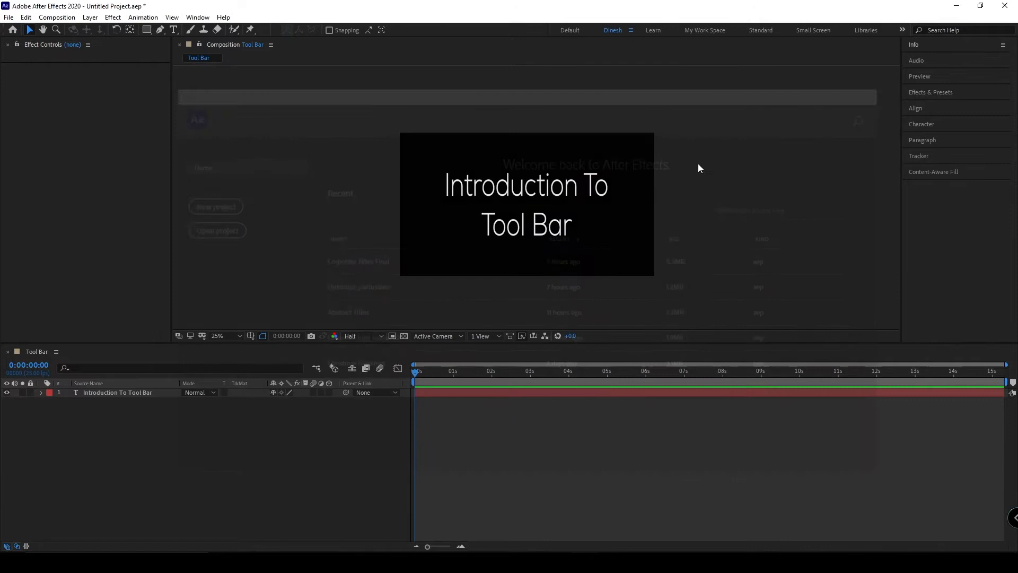
Set the composition view's magnification to Fit and select the Introduction To Tool Bar text layer.
left_click(228, 336)
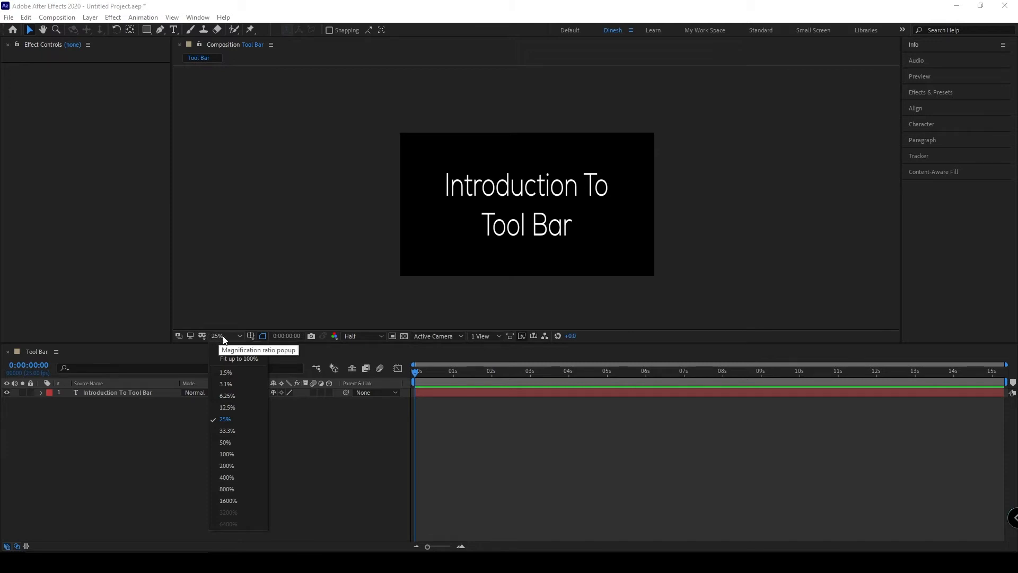
left_click(227, 346)
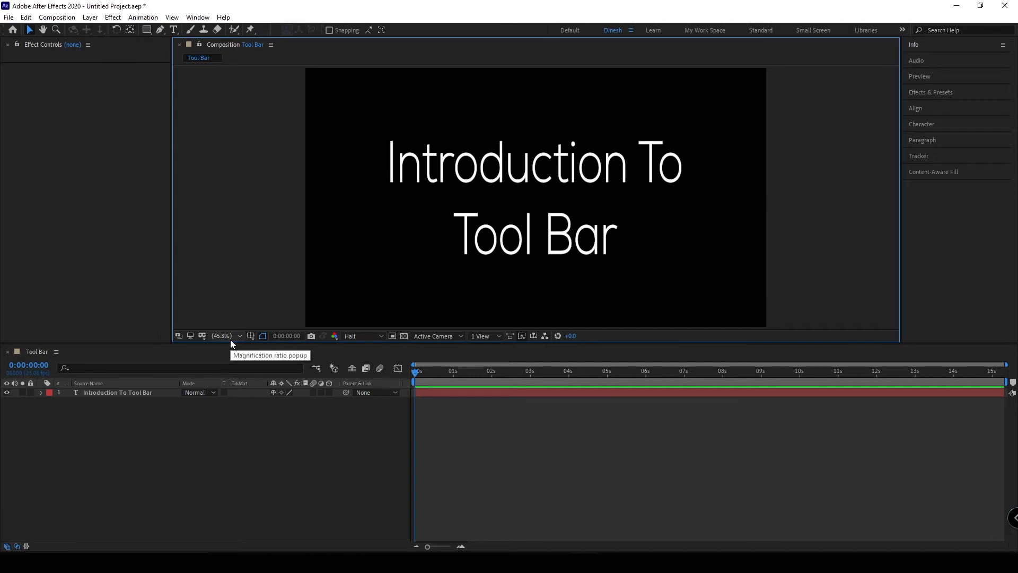
left_click(157, 394)
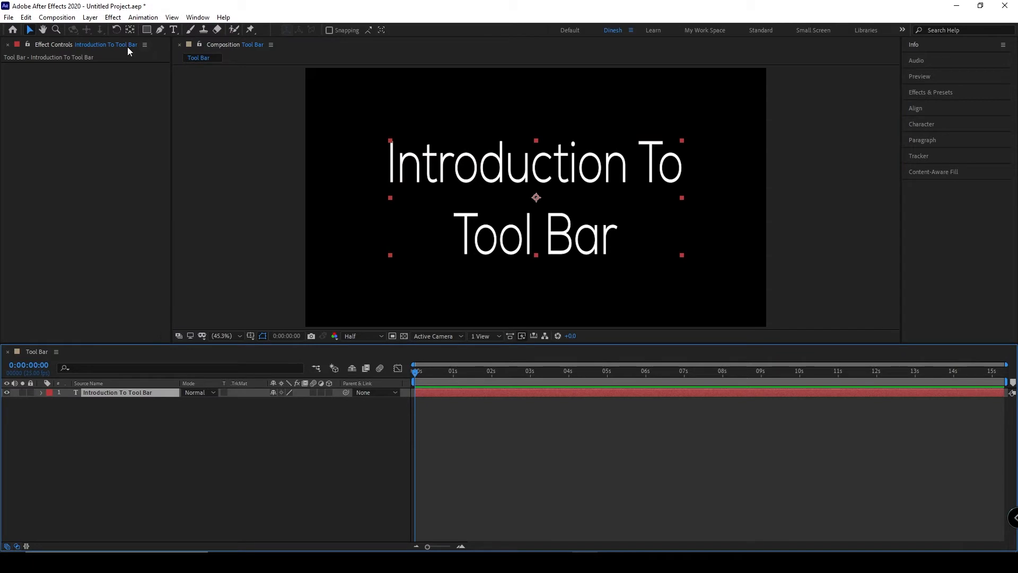
left_click(3, 53)
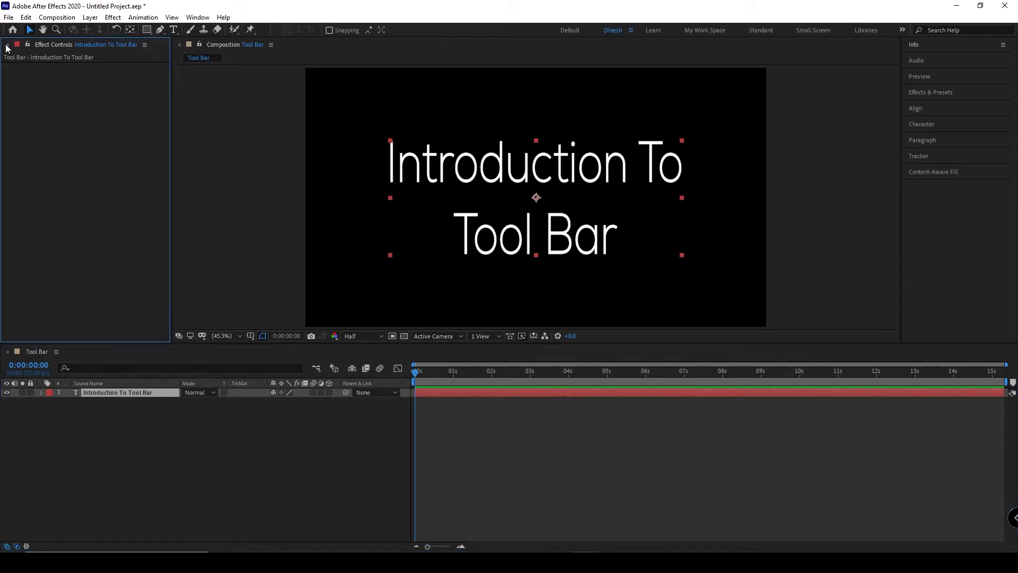
left_click(176, 18)
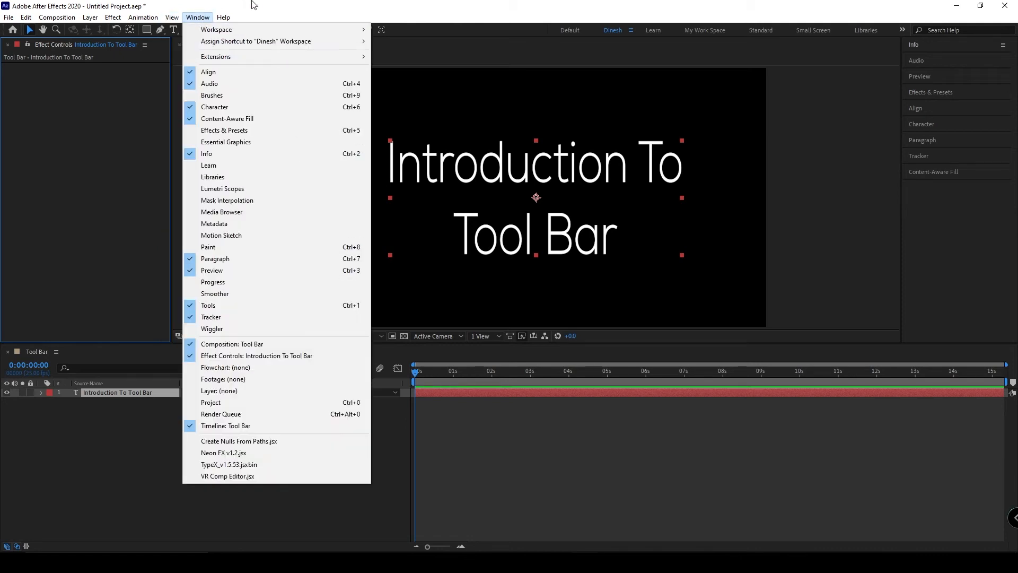
left_click(282, 5)
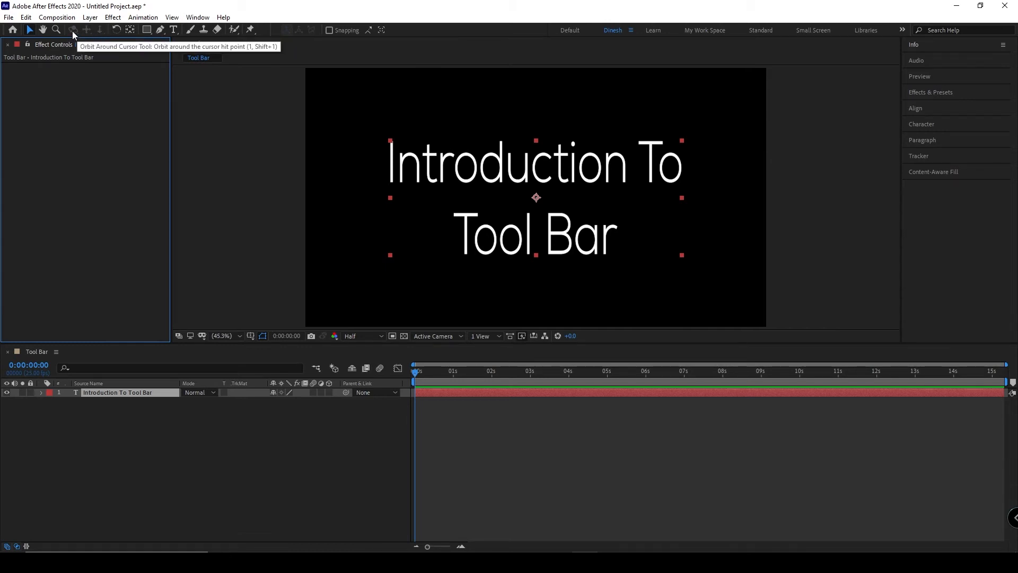
Try rotating the Introduction To Tool Bar text freehand in the composition view with the Rotation tool.
left_click(116, 30)
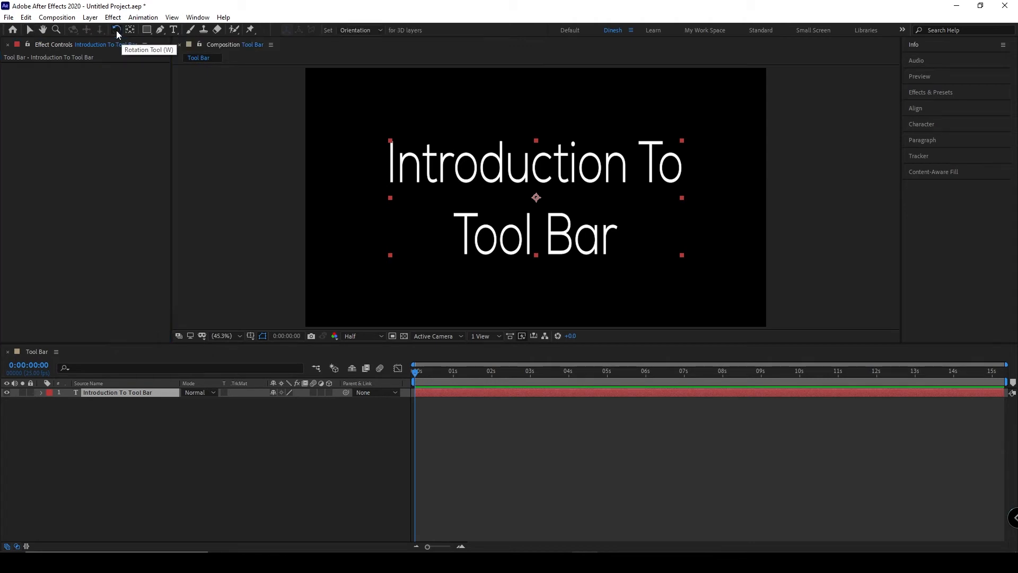
left_click_drag(391, 142, 487, 172)
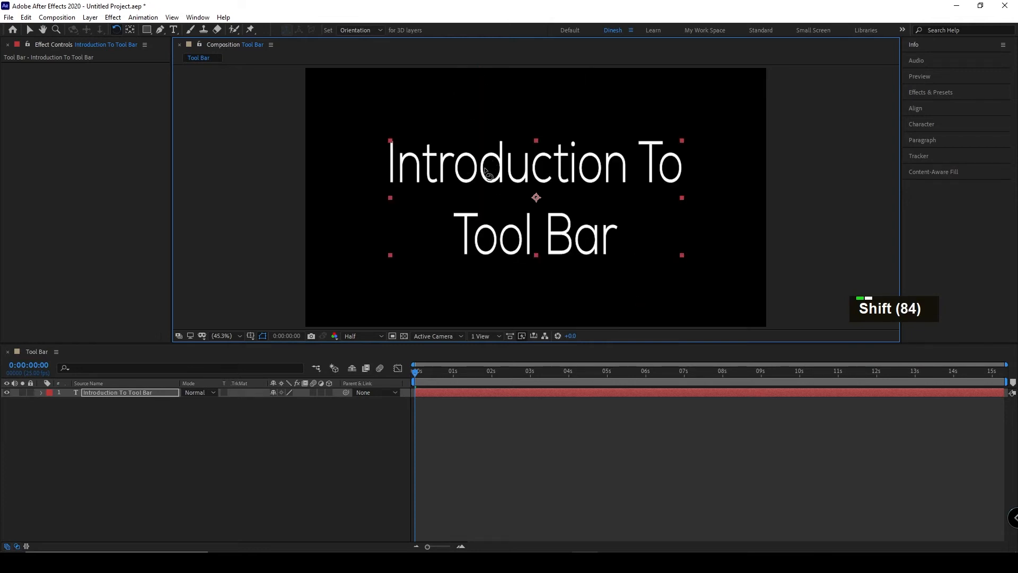
left_click(407, 162, "shift")
left_click(420, 175)
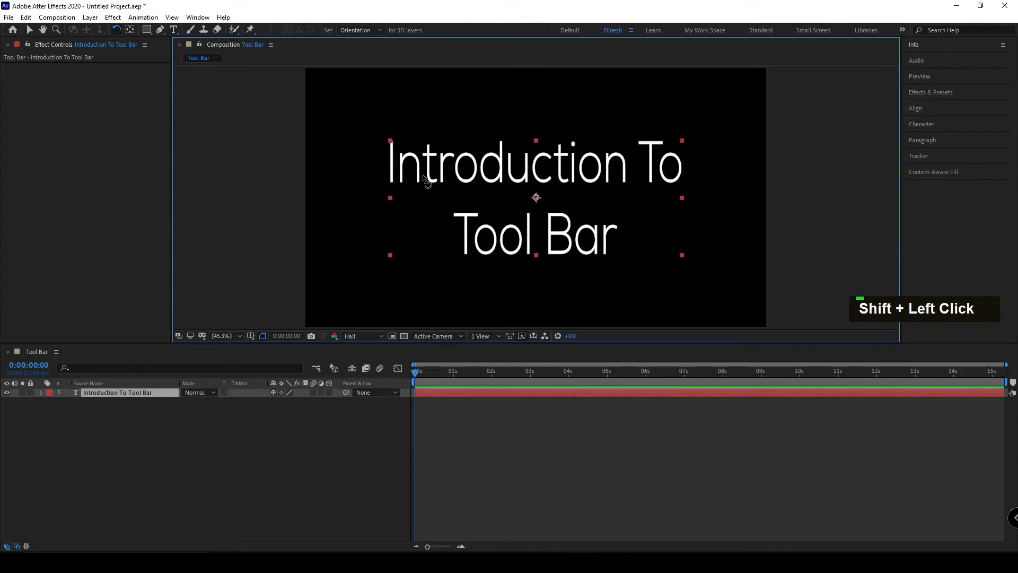
left_click(420, 175, "shift")
mouse_move(445, 171)
left_mouse_down()
mouse_move(476, 134)
mouse_move(547, 133)
mouse_move(594, 145)
mouse_move(625, 201)
mouse_move(536, 281)
mouse_move(441, 200)
mouse_move(444, 189)
left_mouse_up()
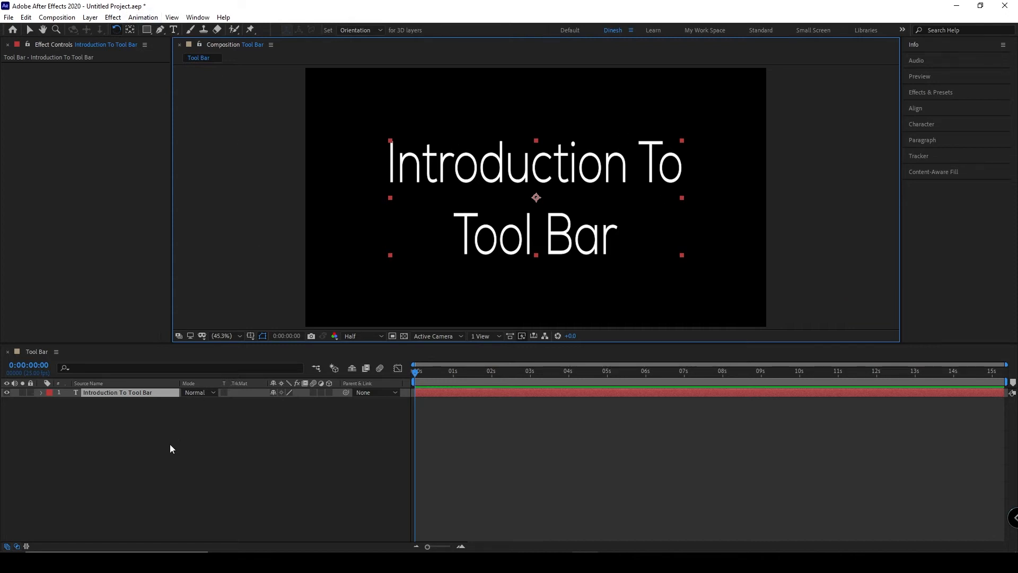
Reveal the title layer's Rotation property and try a rotation of -12°, undoing it.
left_click(156, 394)
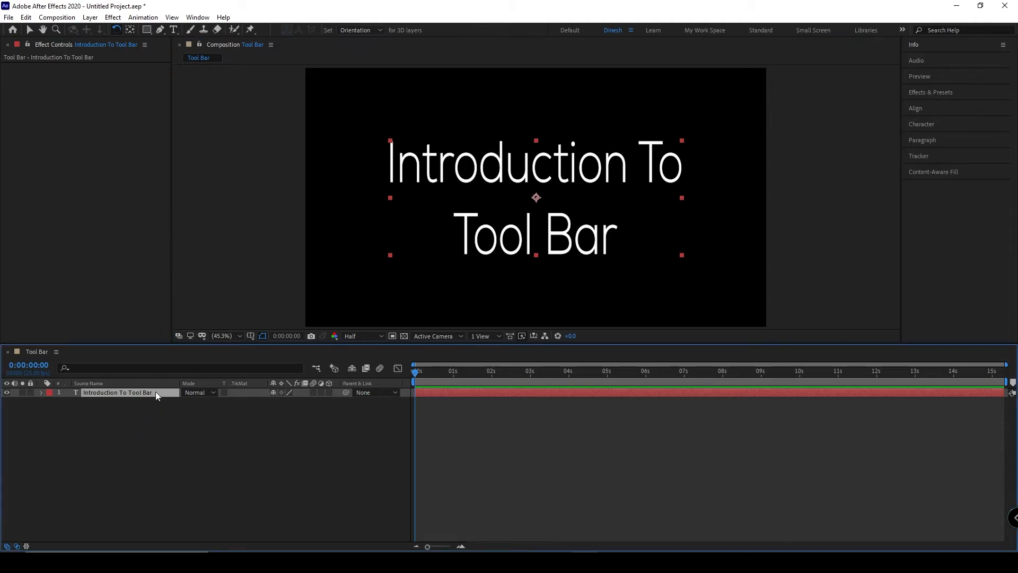
key("r")
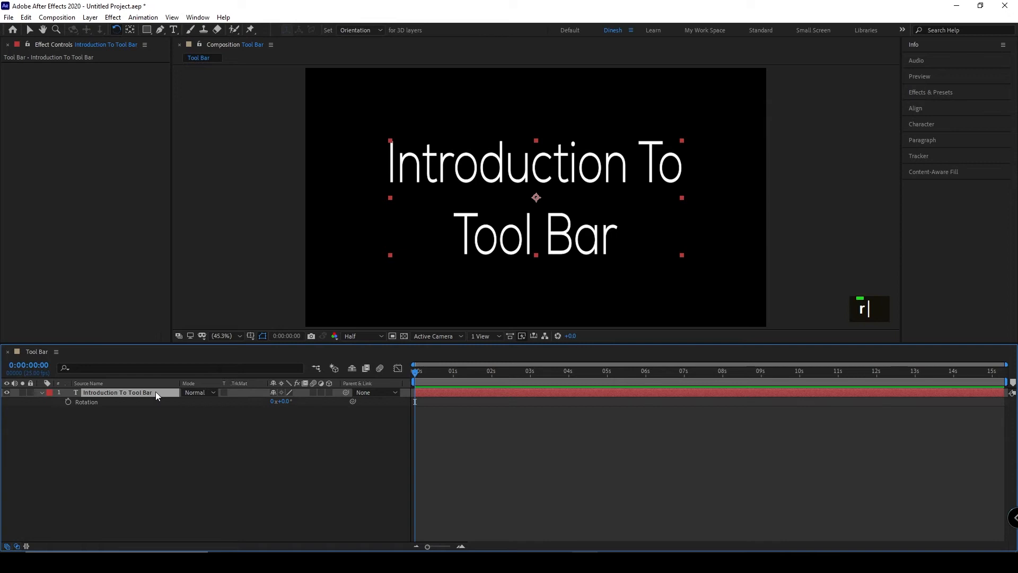
left_click_drag(290, 402, 304, 430)
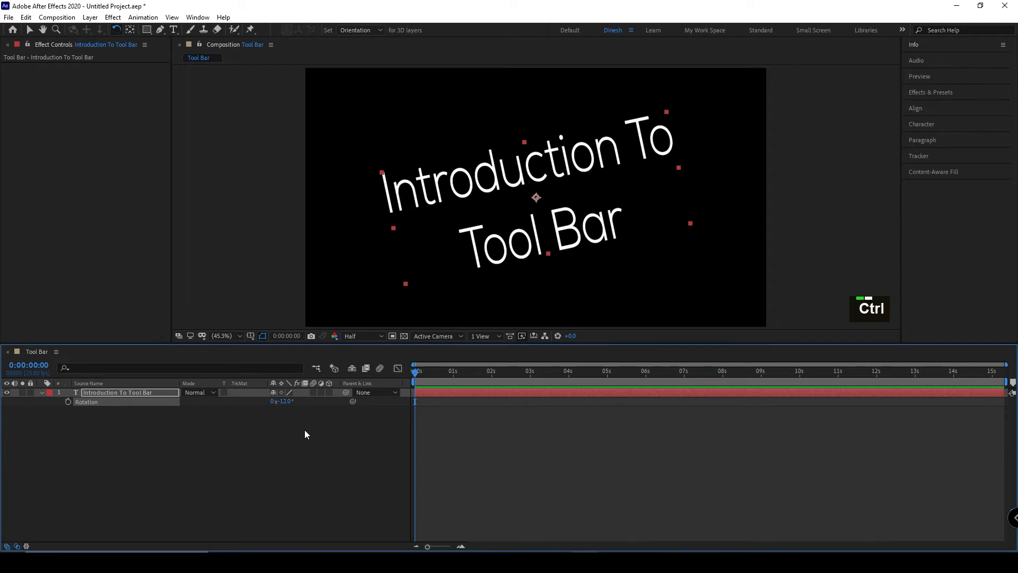
key("ctrl+z")
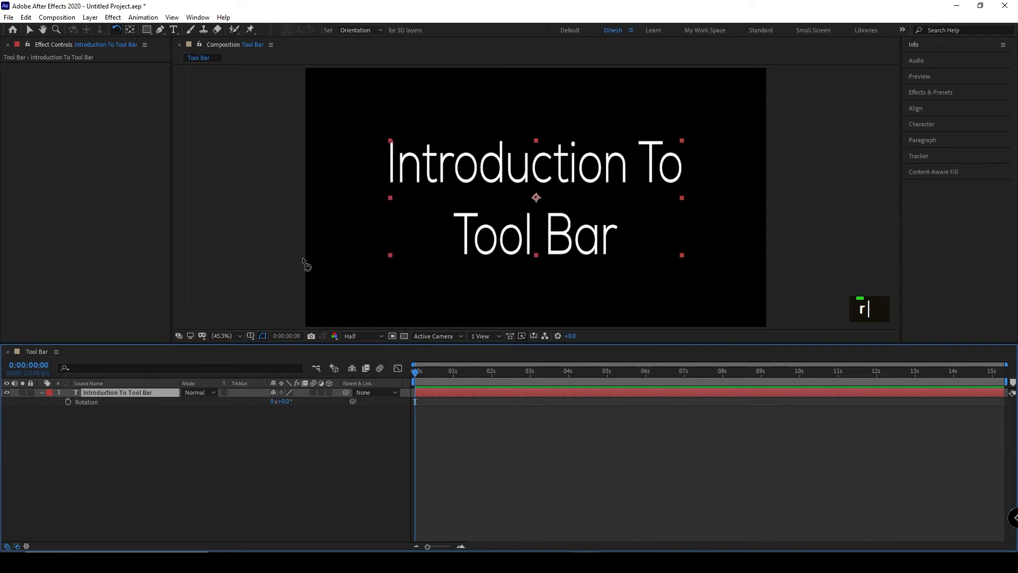
With the Pan Behind tool active, examine the title's central anchor point and try a -16° rotation around it, undoing the rotation.
left_click(131, 31)
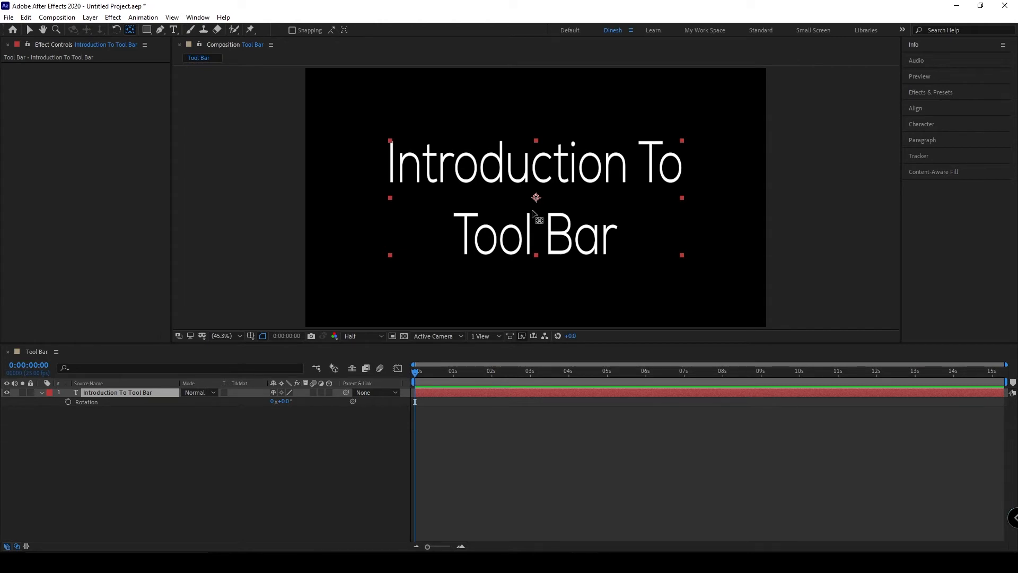
scroll(563, 229, "up", 4)
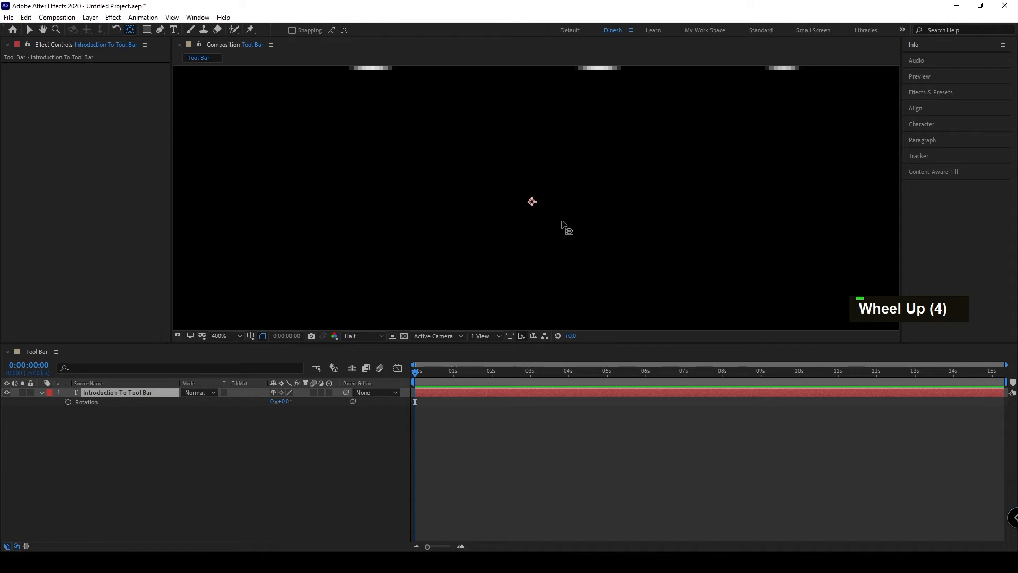
scroll(565, 209, "down", 3)
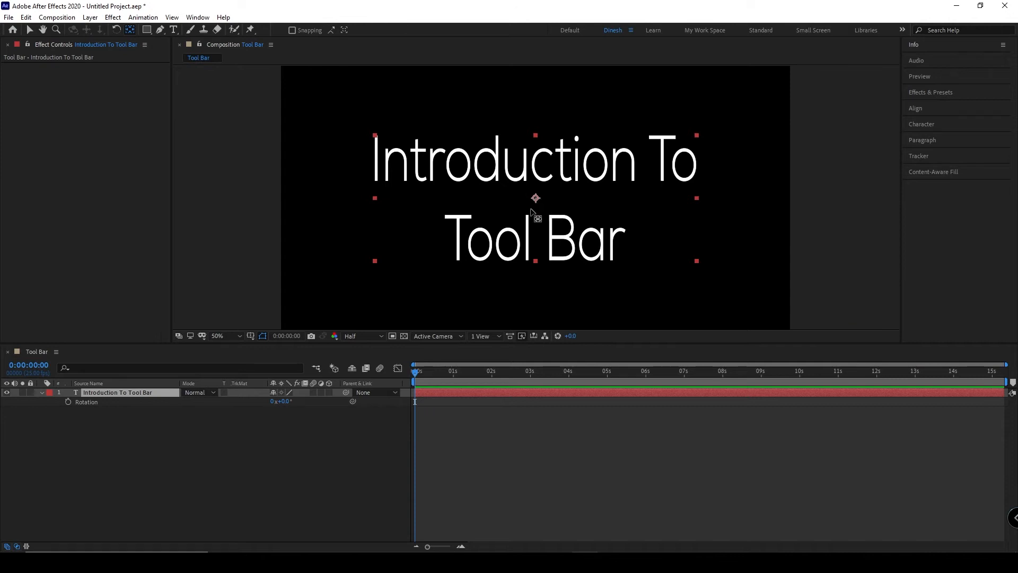
mouse_move(282, 402)
left_mouse_down()
mouse_move(326, 411)
mouse_move(275, 411)
mouse_move(305, 412)
mouse_move(285, 411)
left_mouse_up()
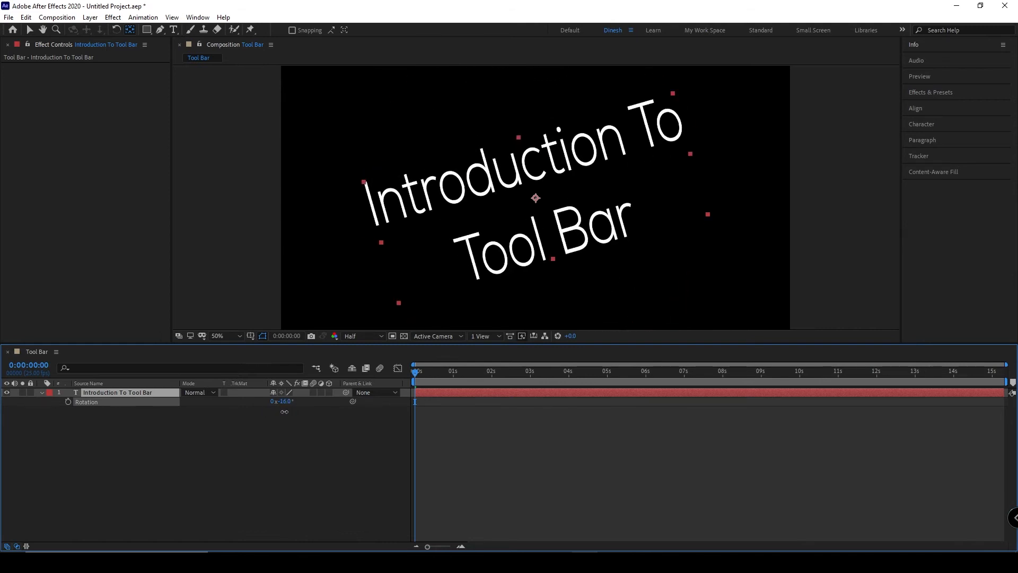
key("ctrl+z")
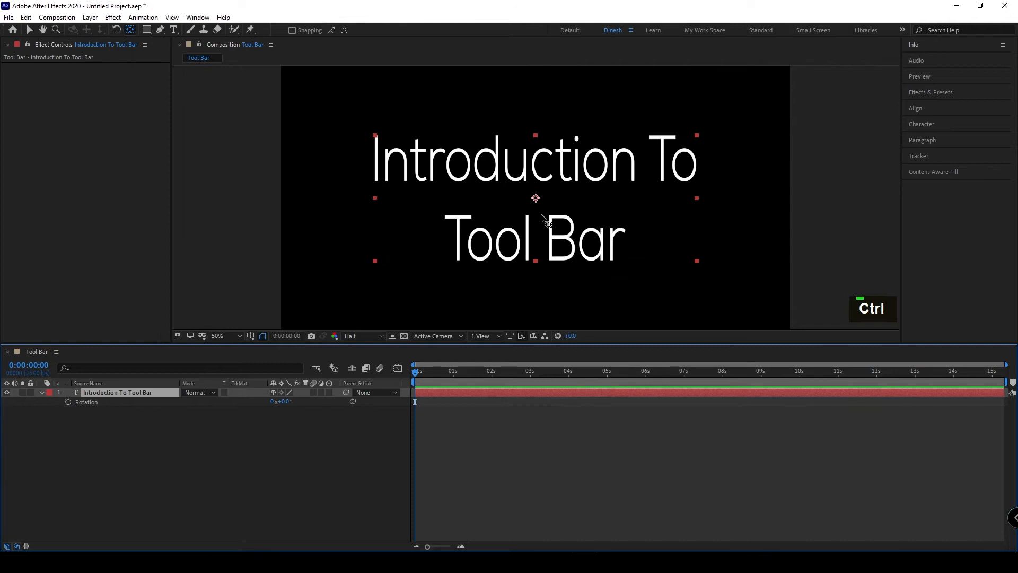
Move the title's anchor point to the text's upper-left corner and try a -19° rotation around it, undoing the rotation.
left_click_drag(536, 199, 375, 136)
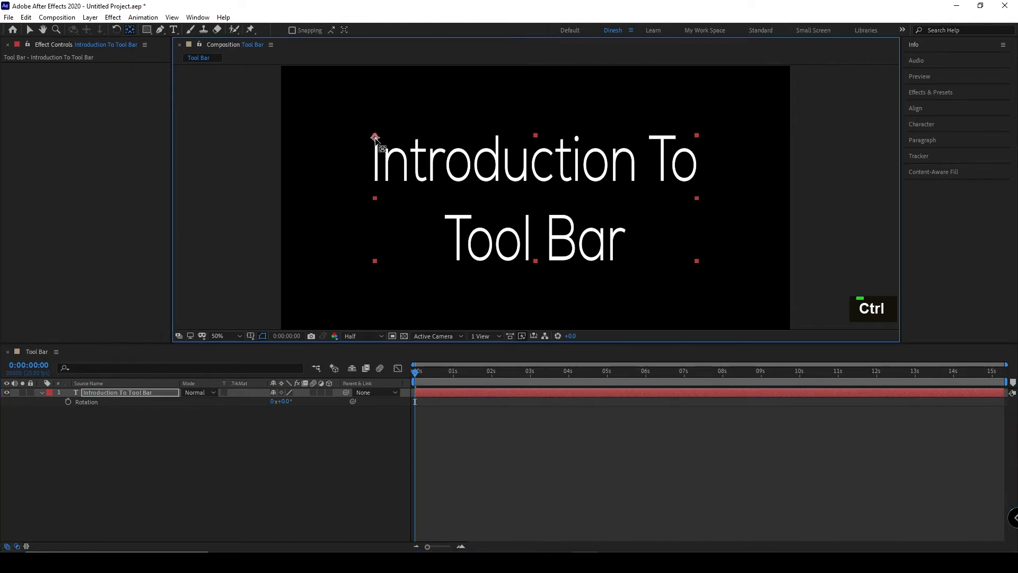
left_click_drag(283, 406, 295, 432)
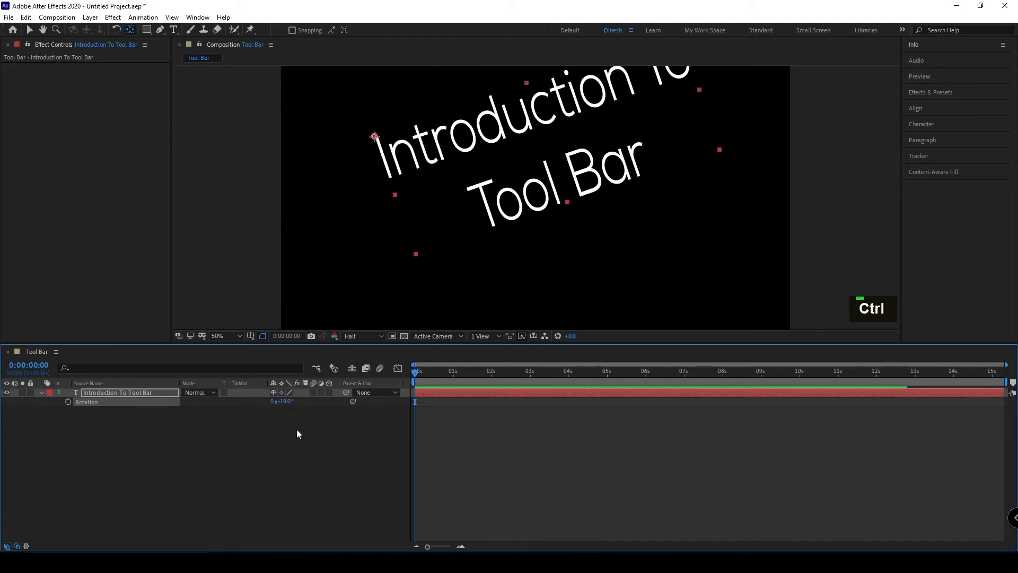
key("ctrl+z")
Test the title's rotation around an anchor point placed at the text's right edge, and recenter the anchor point on the layer.
left_click_drag(375, 137, 695, 201)
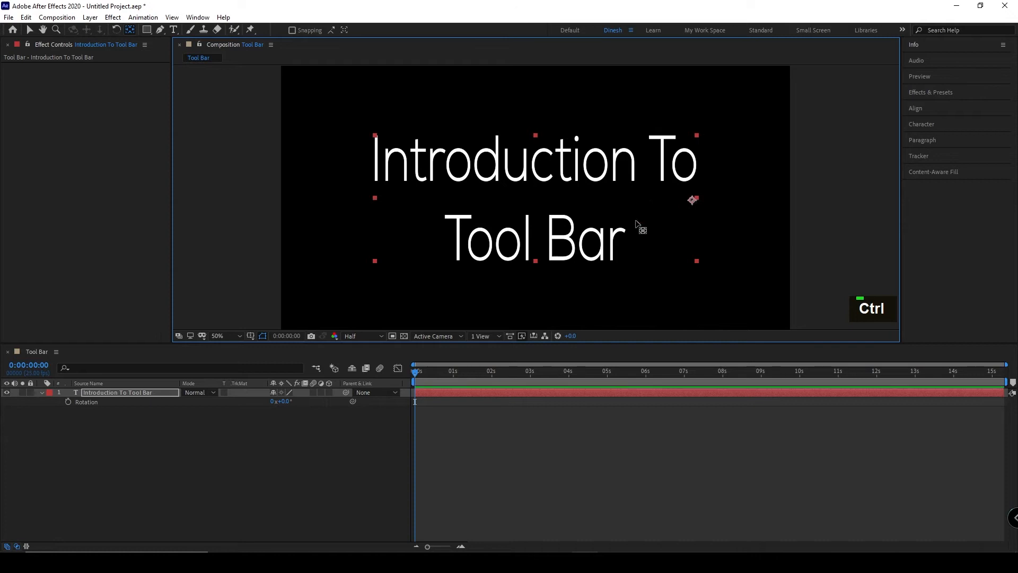
mouse_move(283, 401)
left_mouse_down()
mouse_move(331, 405)
mouse_move(290, 406)
left_mouse_up()
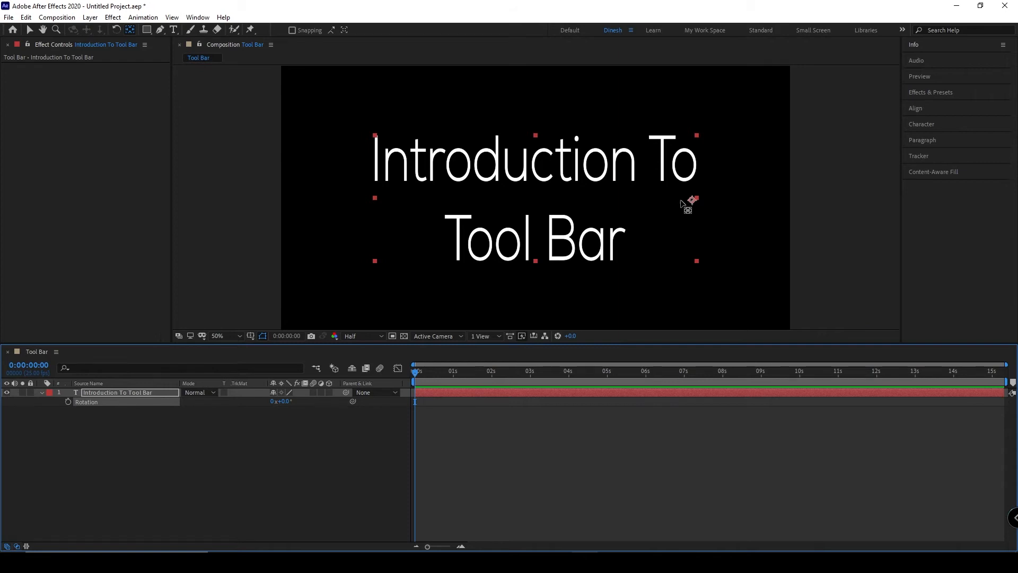
key("ctrl")
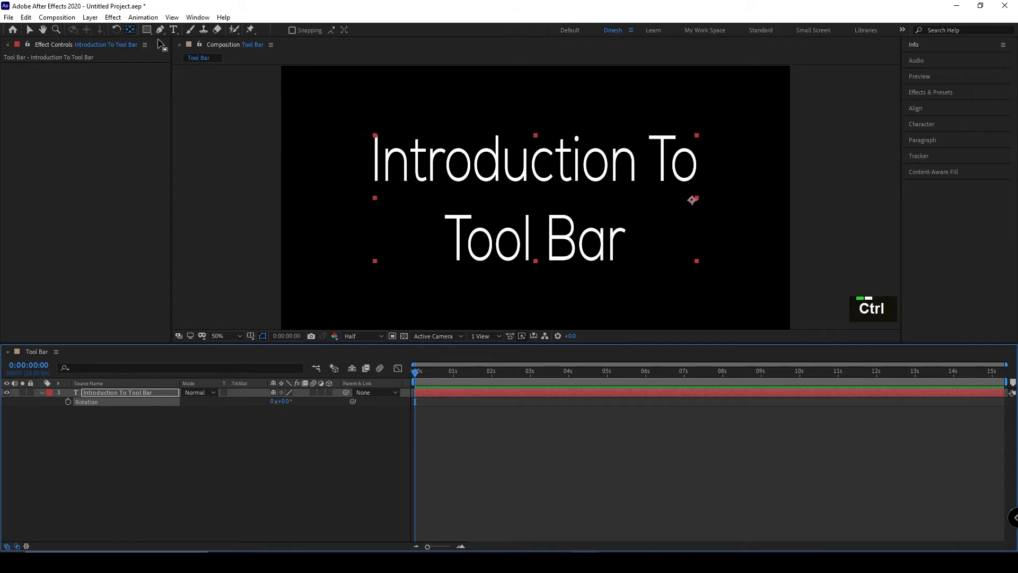
double_click(129, 30, "ctrl")
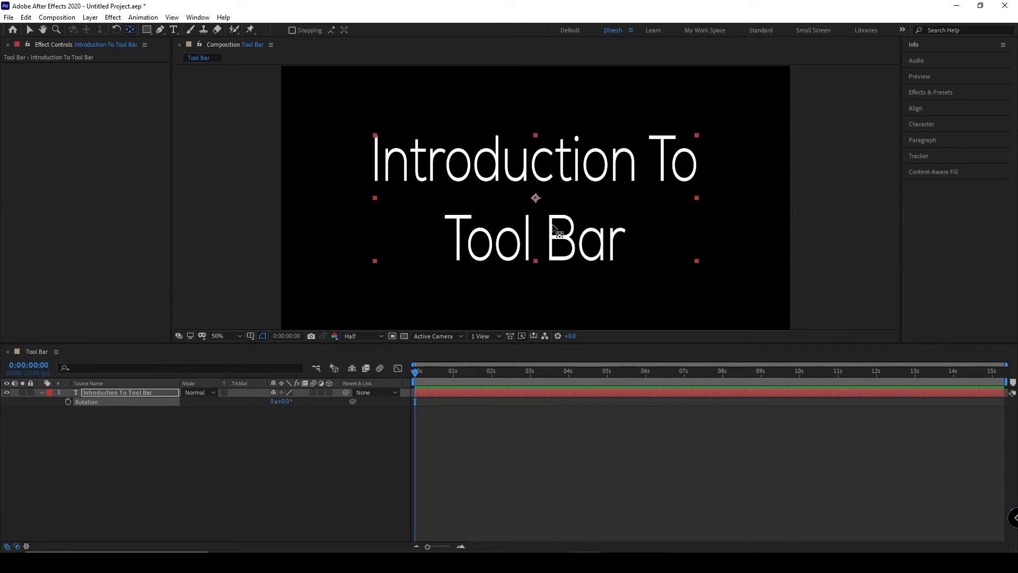
Try a rectangular mask around the first letters of the title layer with the Rectangle tool, undoing it.
left_click(145, 31)
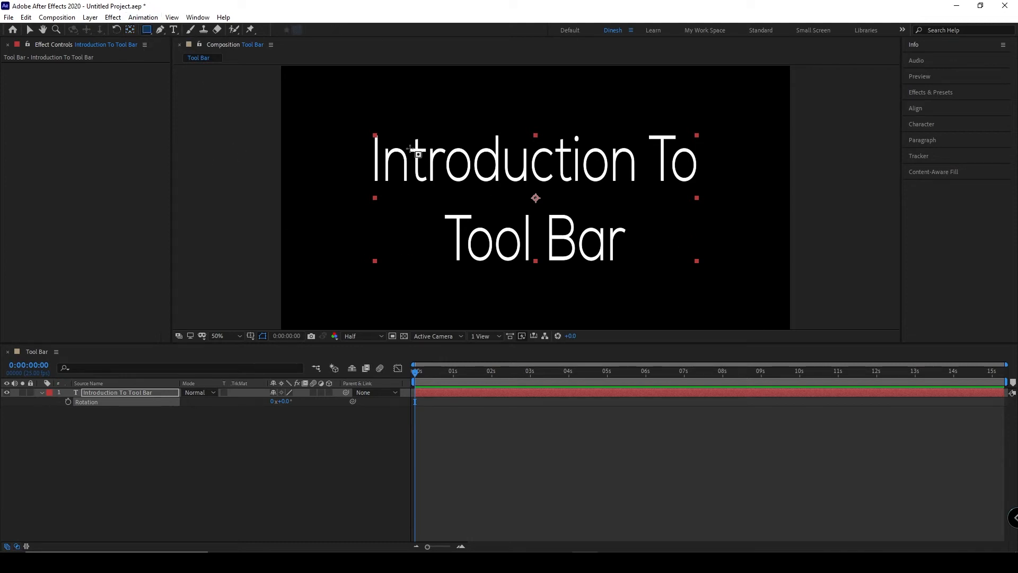
left_click_drag(374, 99, 440, 237)
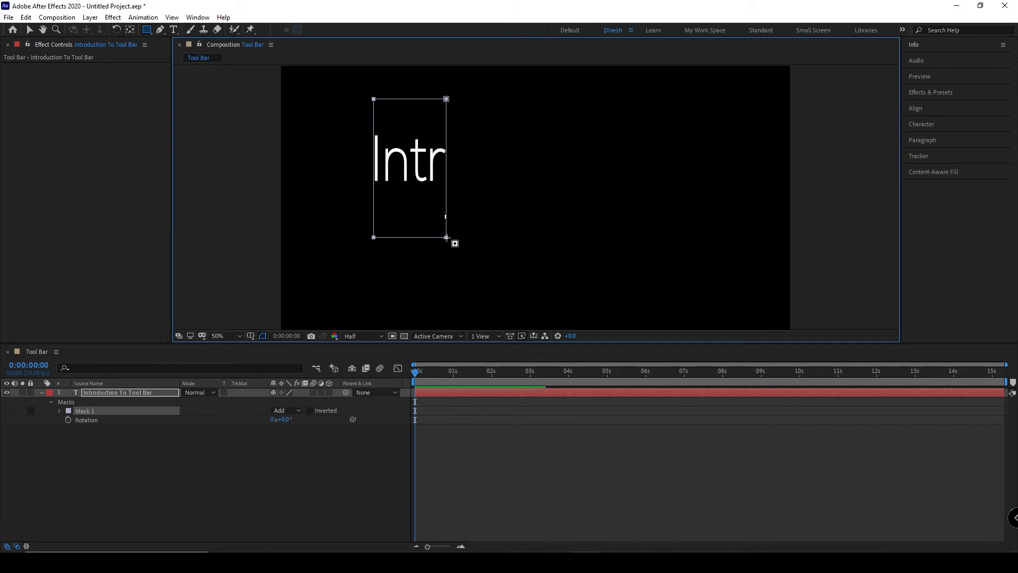
key("ctrl+z")
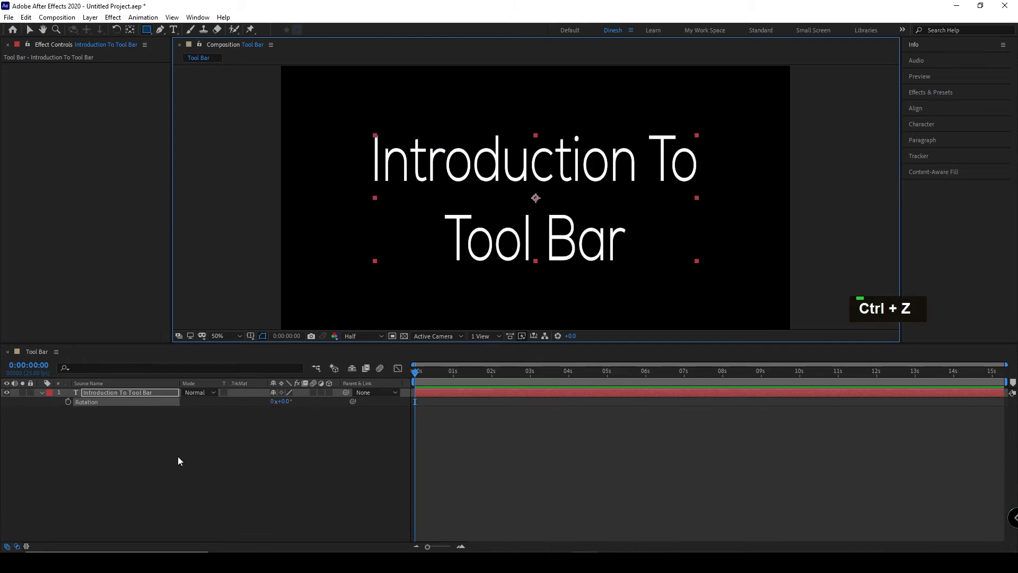
Deselect and collapse the title layer, and try drawing a large rectangle shape over the whole text, undoing it.
left_click(183, 438)
left_click(41, 393)
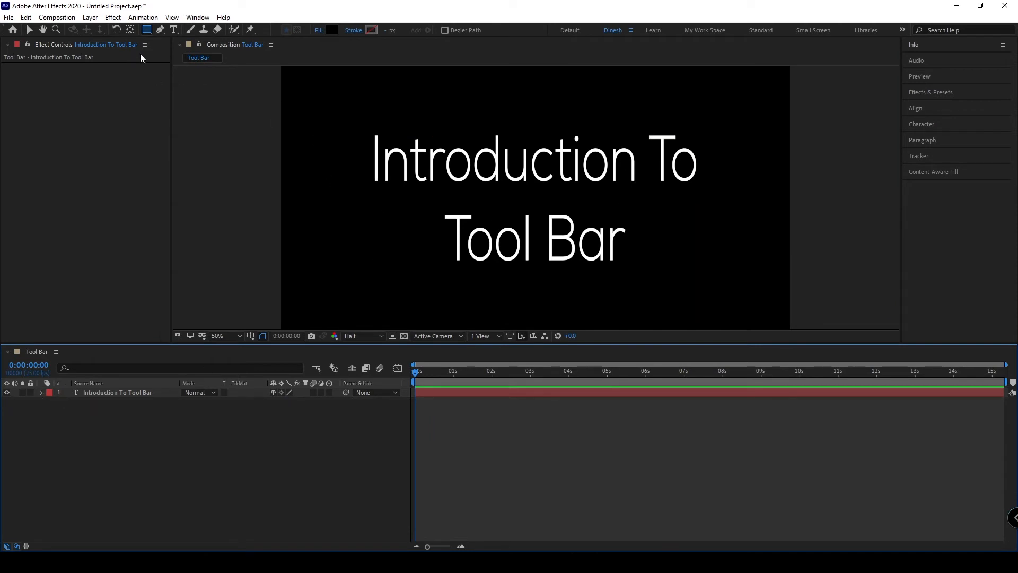
mouse_move(333, 102)
left_mouse_down()
mouse_move(418, 234)
mouse_move(456, 229)
mouse_move(393, 223)
mouse_move(405, 283)
mouse_move(741, 288)
mouse_move(536, 259)
mouse_move(432, 227)
mouse_move(478, 266)
mouse_move(584, 296)
mouse_move(735, 300)
left_mouse_up()
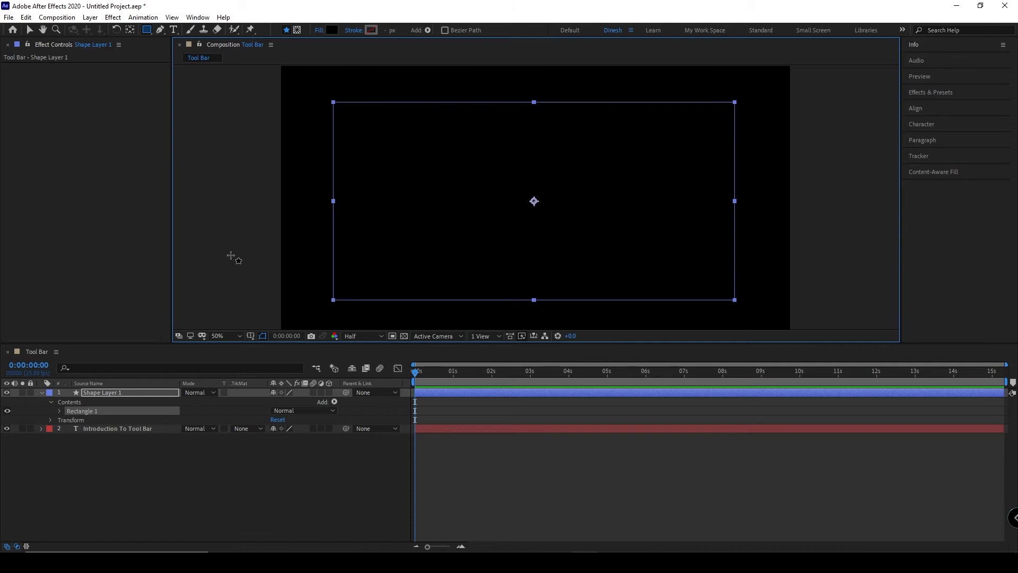
key("ctrl+z")
key("ctrl+z")
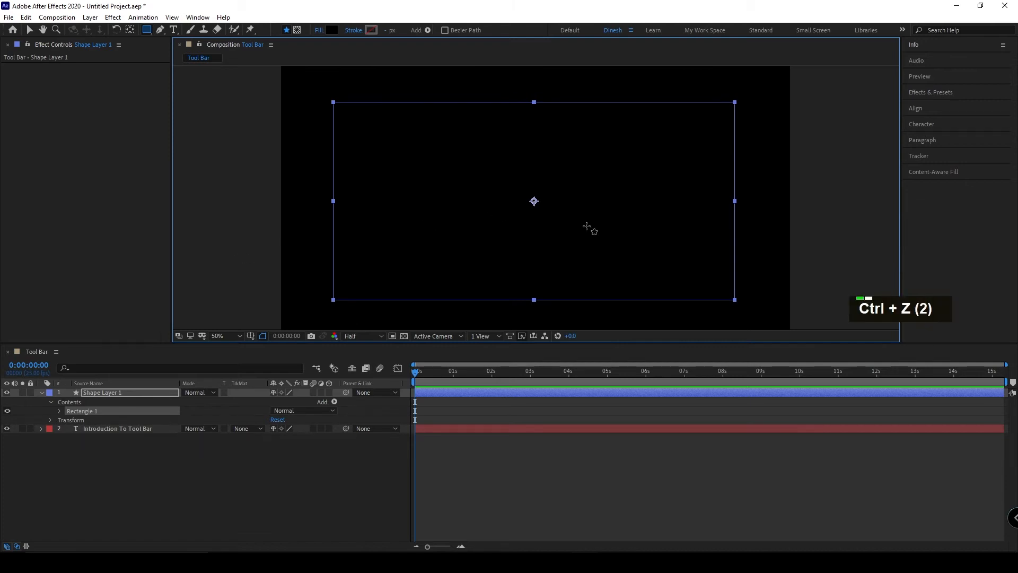
Draw a tall white-filled rectangle to the left of the title and a small one to the right of it.
left_click_drag(307, 104, 368, 296)
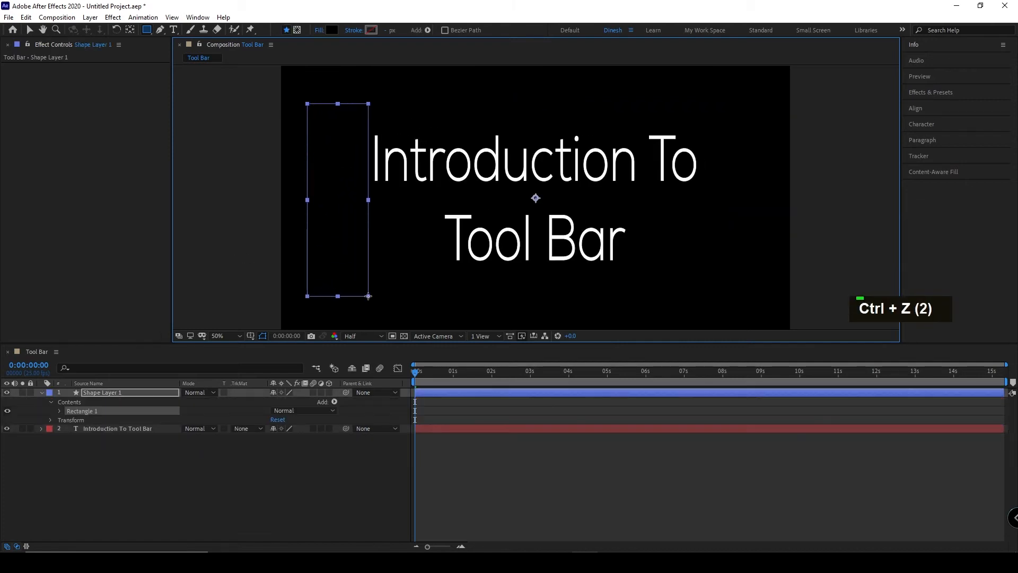
left_click(333, 30)
left_click_drag(718, 187, 626, 130)
left_click(886, 141)
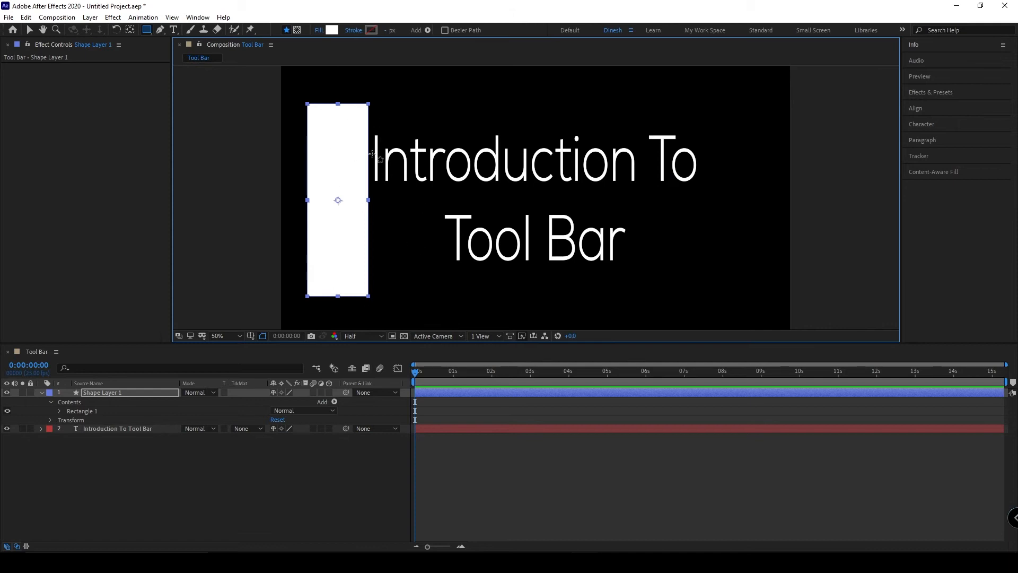
left_click_drag(716, 115, 757, 177)
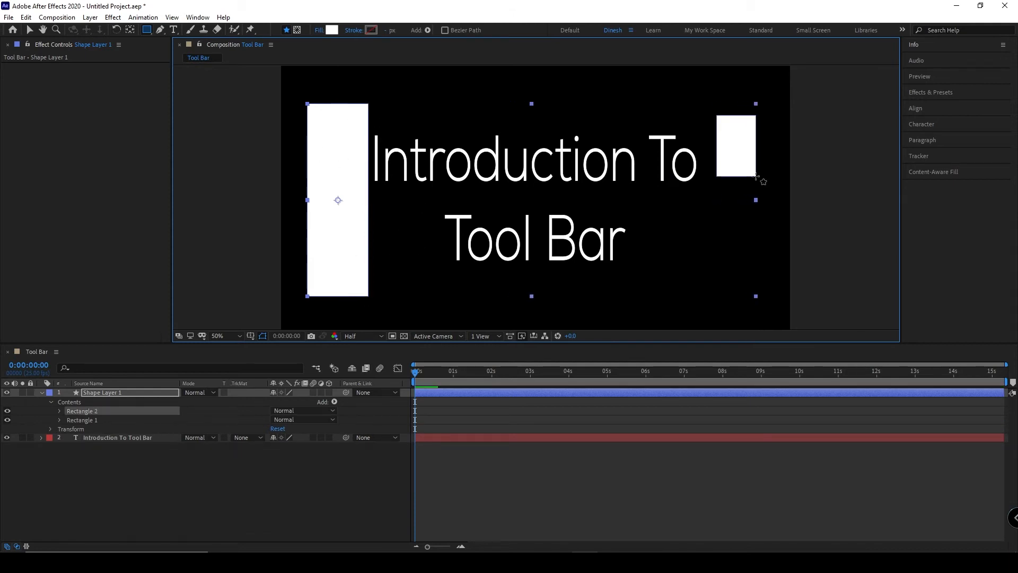
Draw a wide rounded rectangle at the lower right of the word Bar with the Rounded Rectangle tool.
left_click(146, 32)
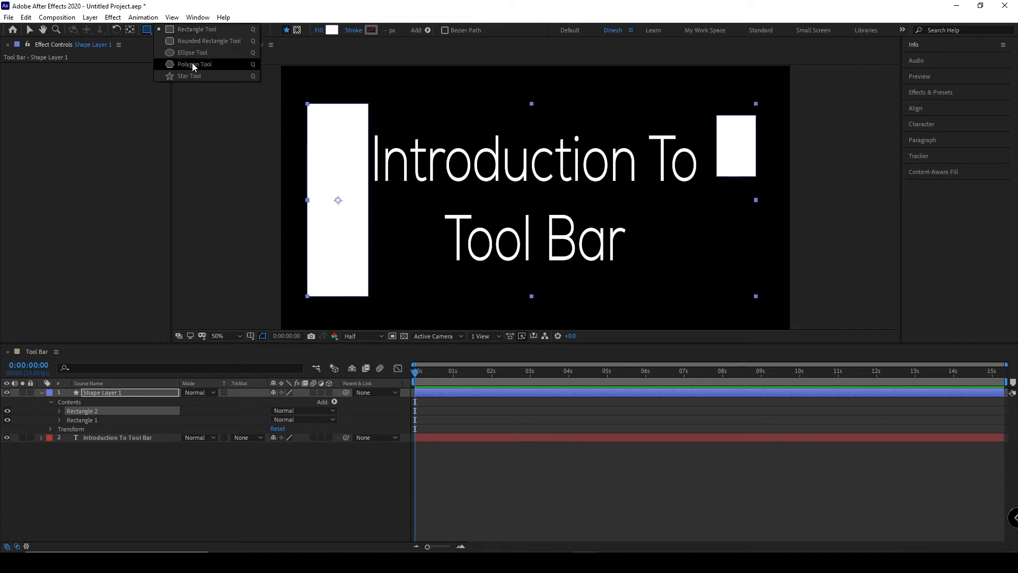
left_click(205, 41)
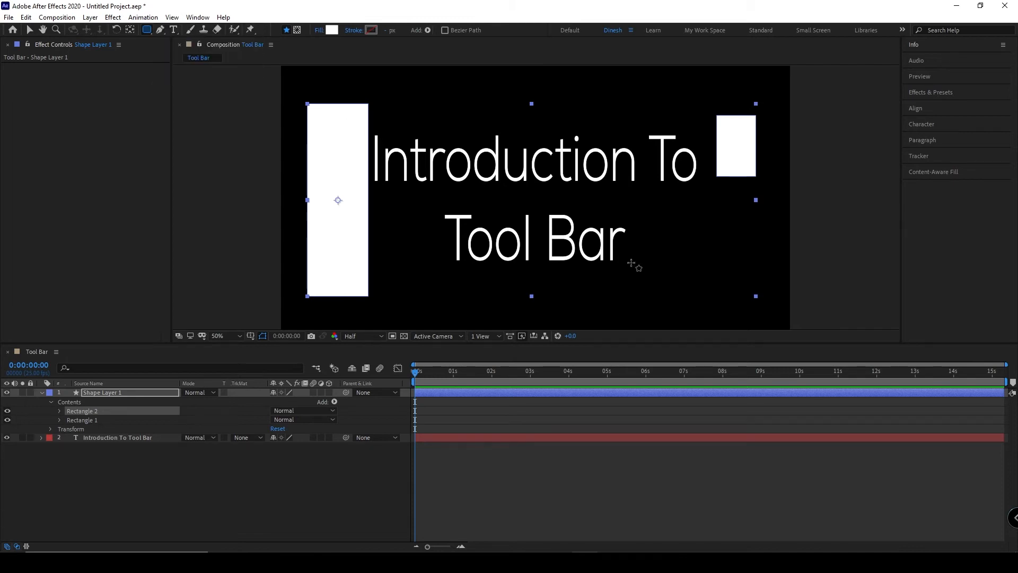
left_click(640, 244)
mouse_move(660, 267)
left_mouse_down()
mouse_move(709, 291)
mouse_move(740, 291)
left_mouse_up()
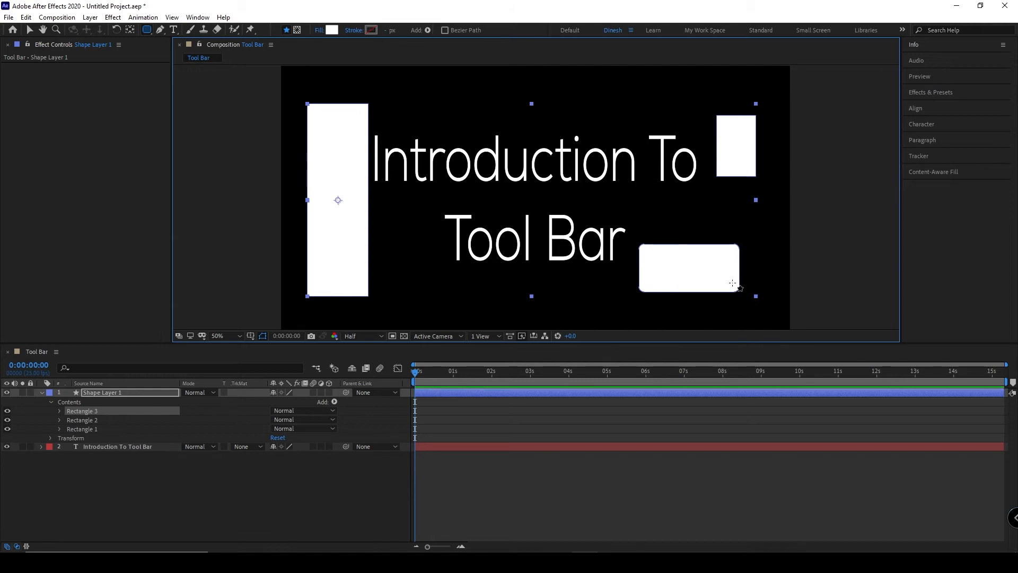
Draw a large circle over the end of the title's first line and a flat ellipse above its middle with the Ellipse tool.
key("q")
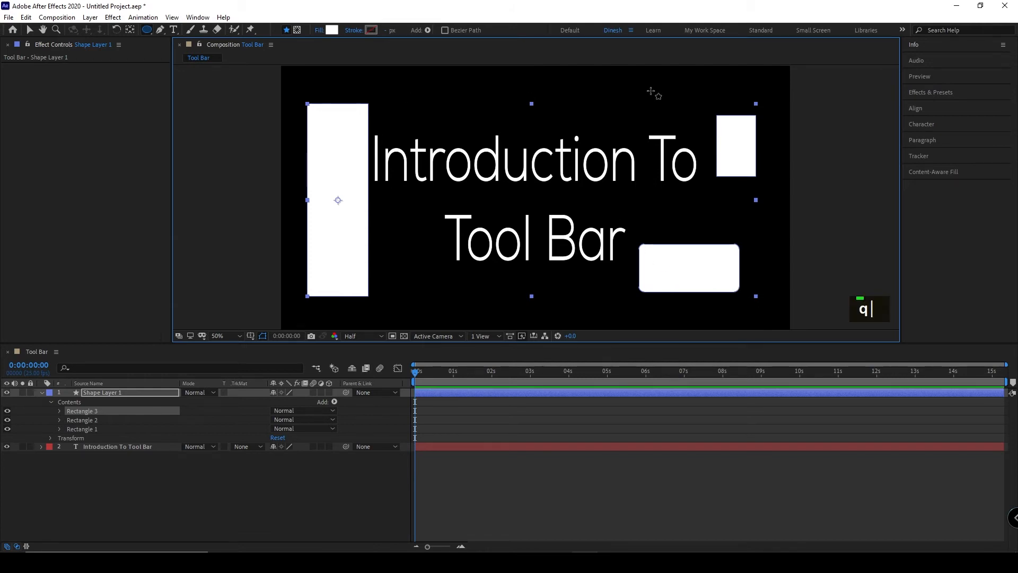
left_click_drag(579, 94, 696, 217)
left_click_drag(444, 91, 538, 143)
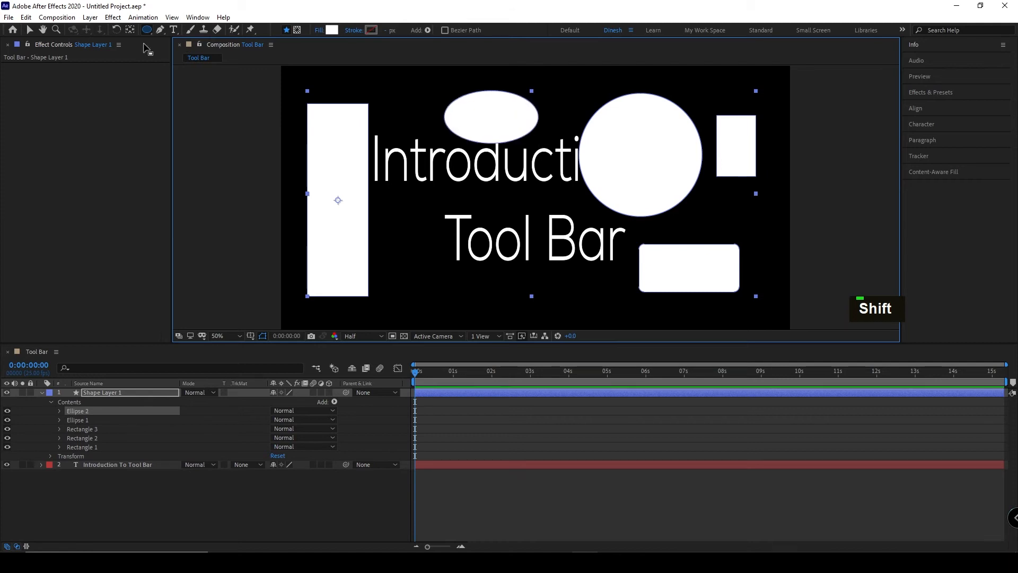
Add a pentagon over the beginning of the title with the Polygon tool, reposition it, and return to the shape tool.
key("q")
left_click_drag(385, 93, 428, 116)
key("v")
left_click_drag(387, 91, 462, 187)
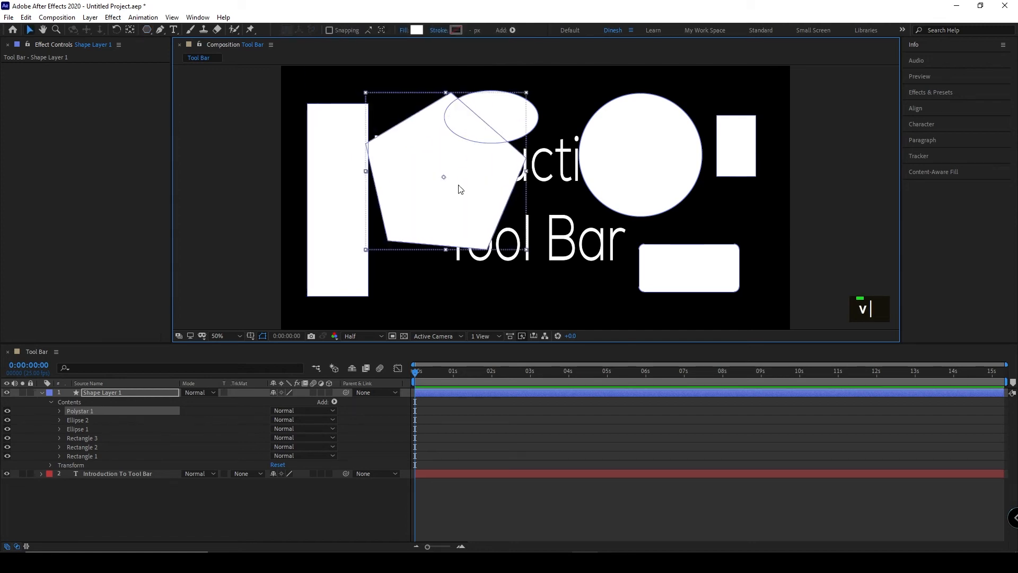
key("q")
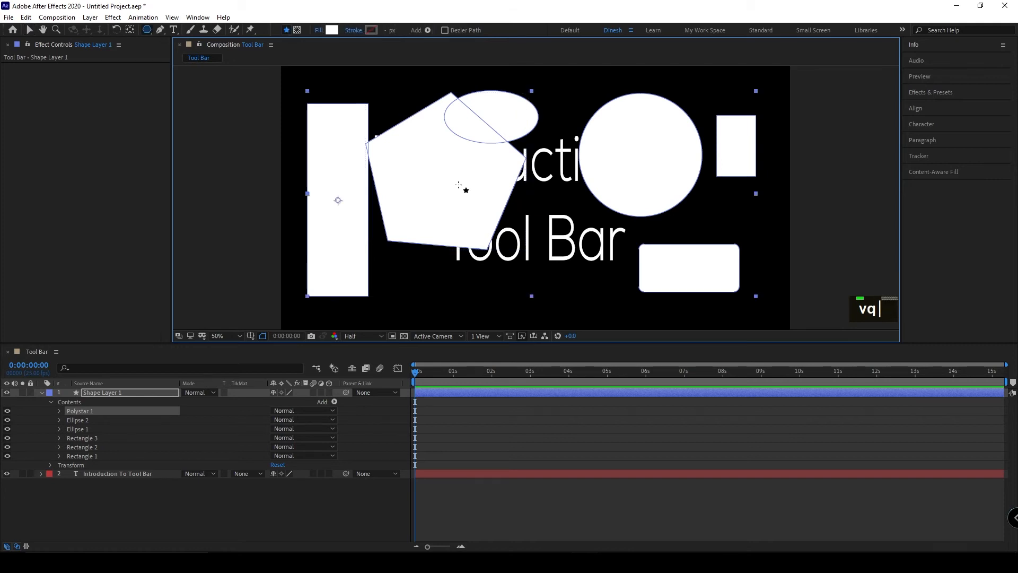
Draw a five-pointed star at the top of the composition, between the pentagon and the large circle, with the Star tool.
key("q")
left_click_drag(552, 95, 585, 144)
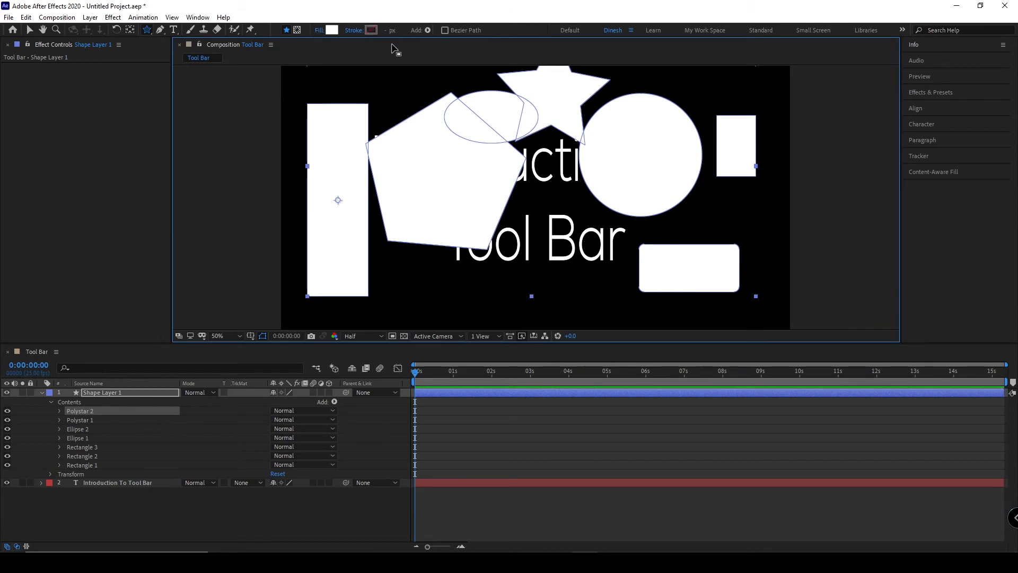
left_click(428, 31)
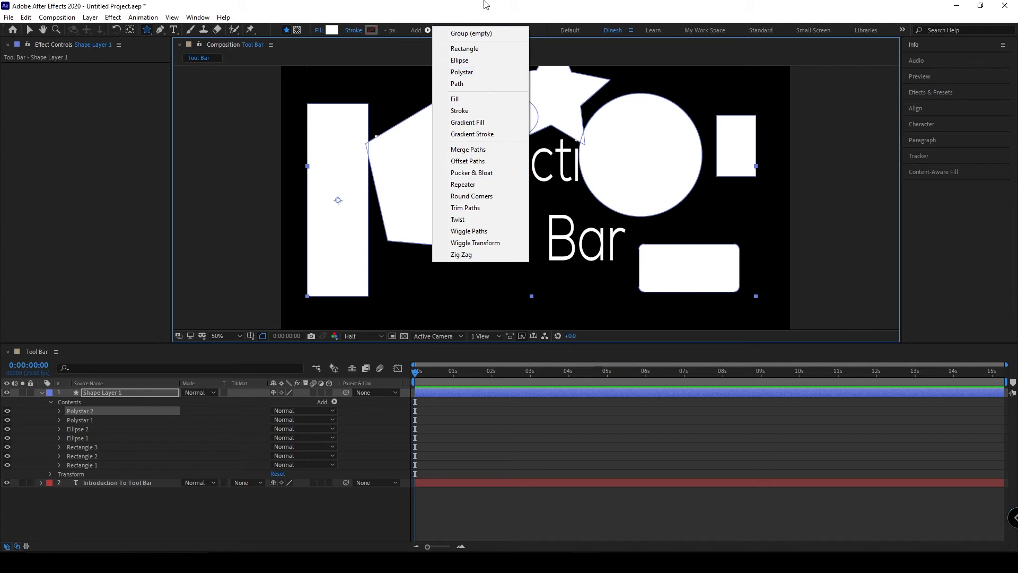
left_click(459, 59)
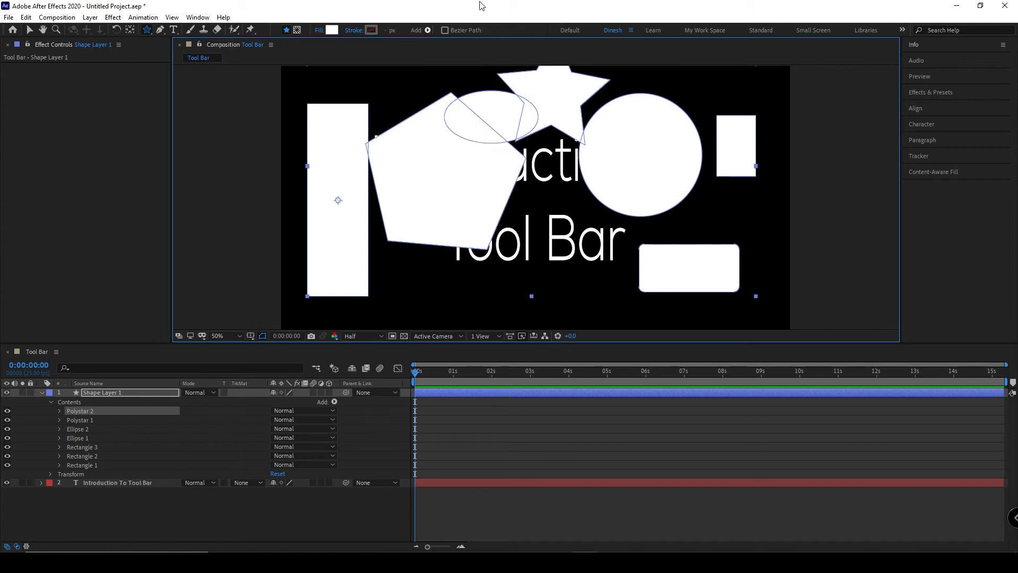
left_click(427, 31)
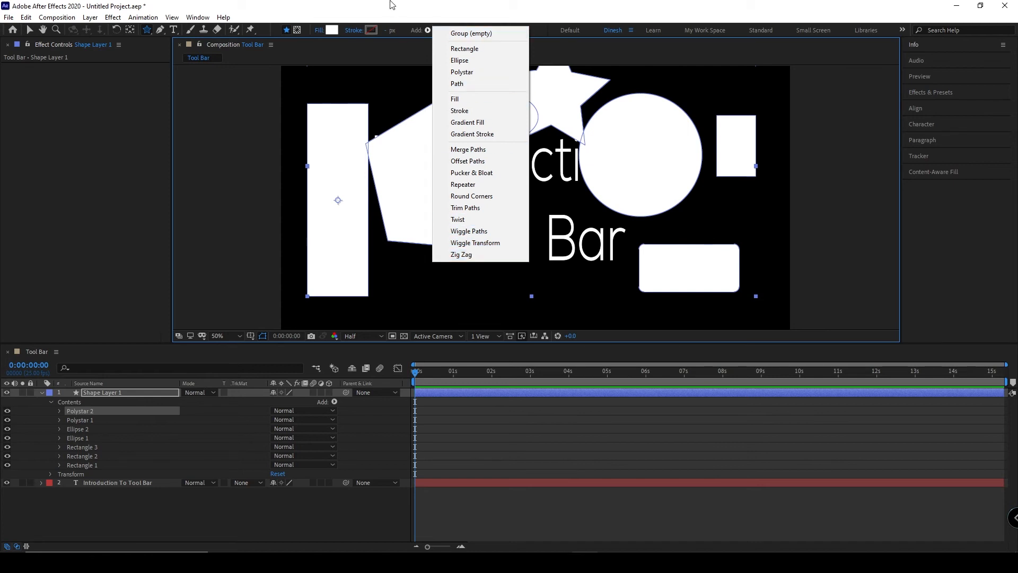
left_click(239, 4)
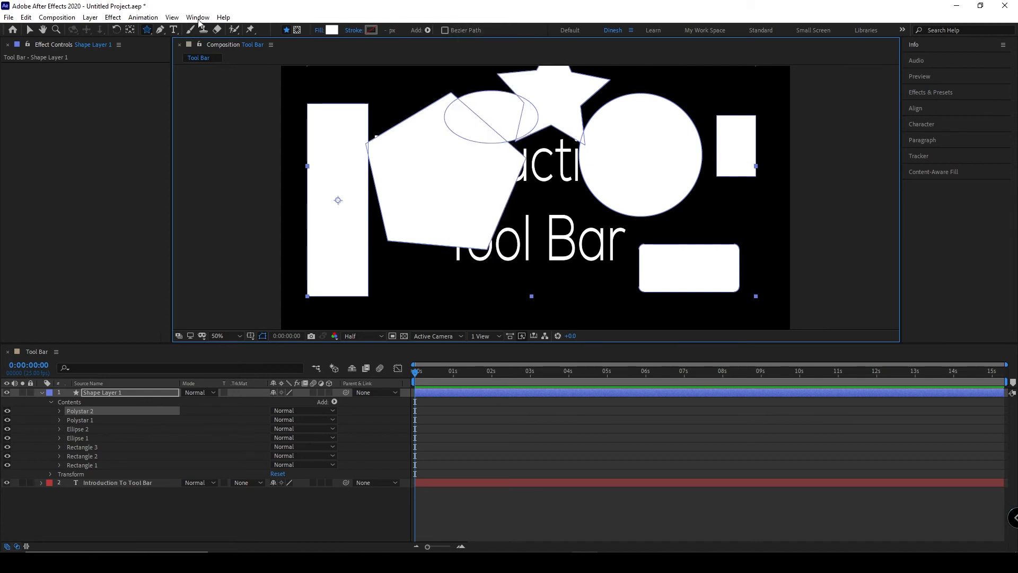
Deselect the shape layer and draw a closed seven-point shape over the pentagon's lower edge with the Pen tool, as a new shape layer.
left_click(140, 527)
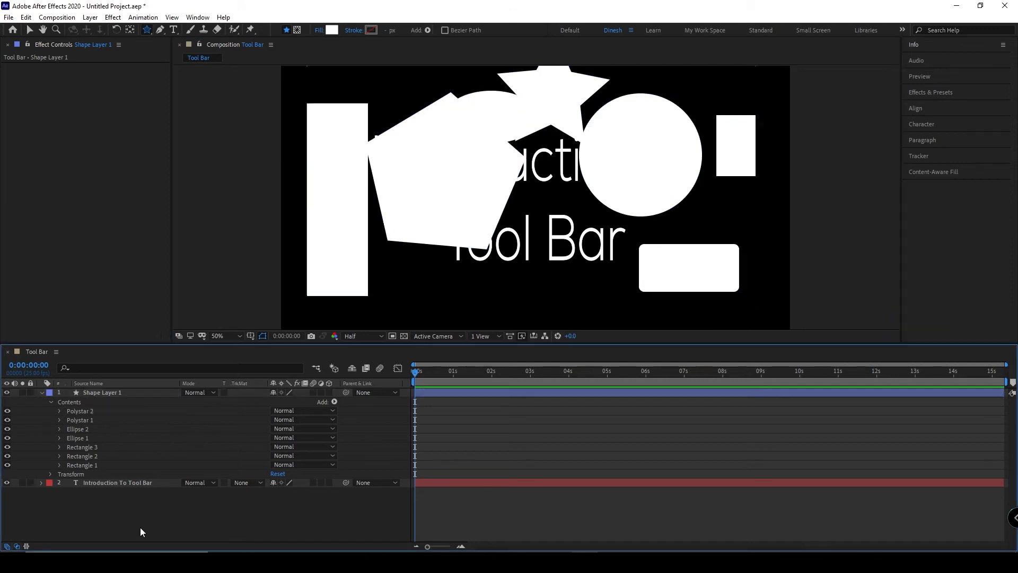
left_click(160, 29)
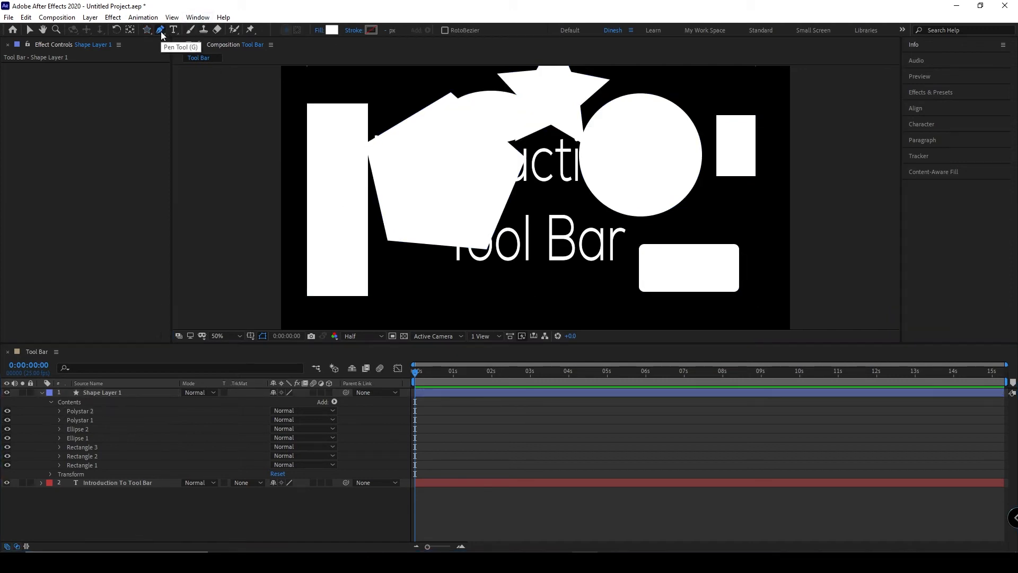
left_click(412, 302)
left_click(385, 252)
left_click(465, 219)
left_click(482, 280)
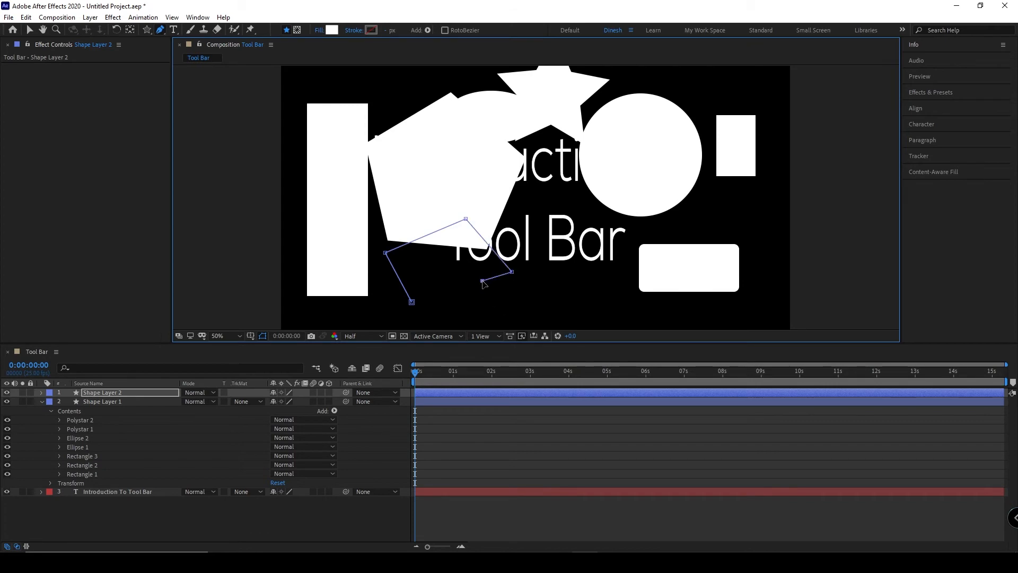
left_click(457, 257)
left_click(445, 283)
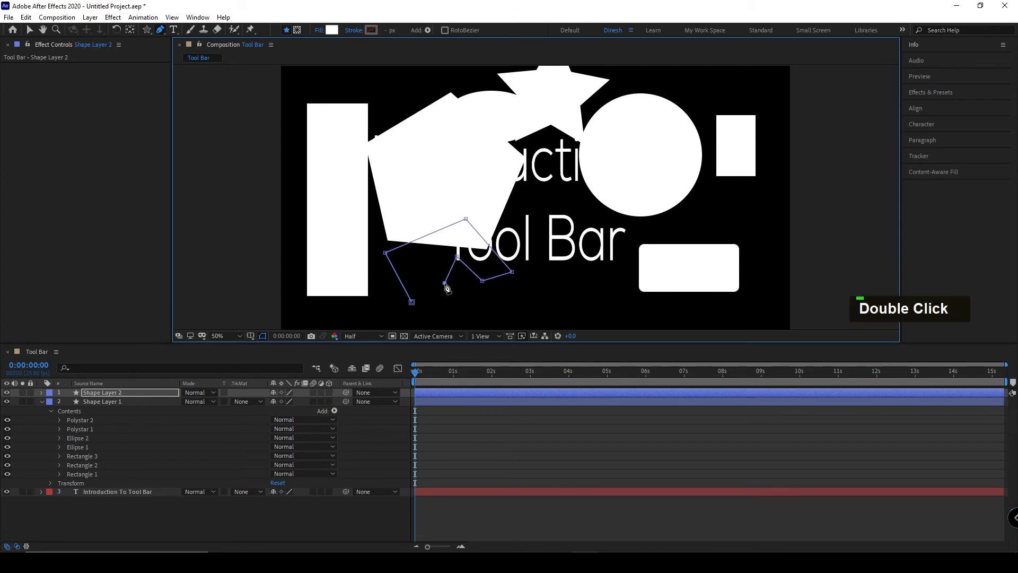
left_click(416, 303)
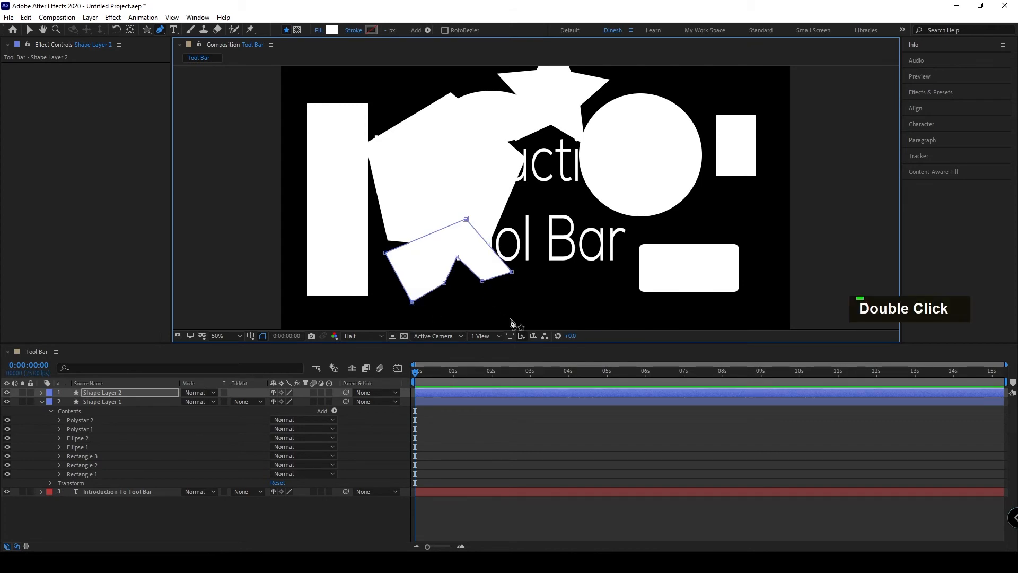
Round the corners of the pen-drawn shape into curves with the Convert Vertex tool.
left_click(161, 30)
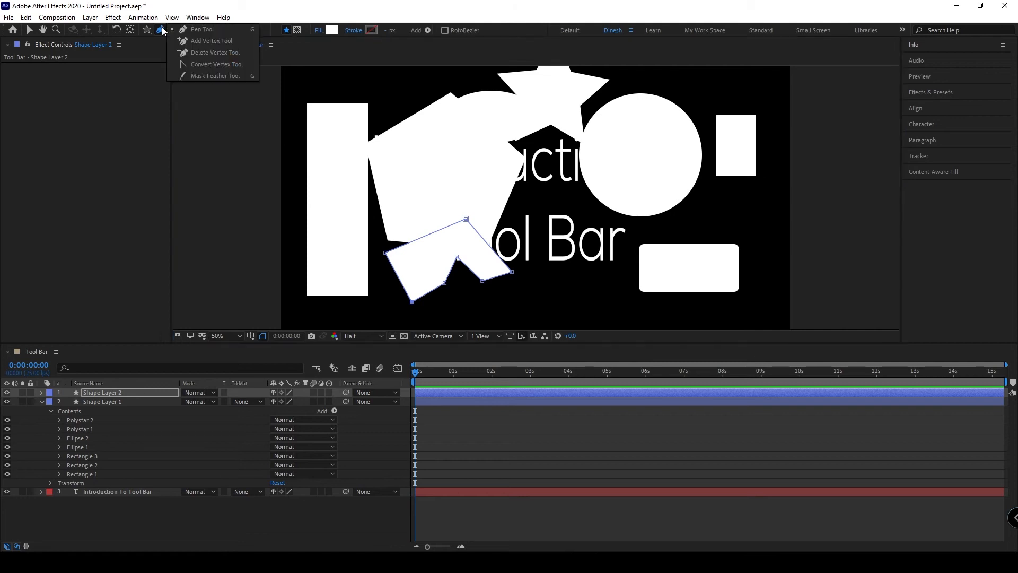
left_click(221, 65)
left_click_drag(385, 253, 401, 228)
left_click_drag(466, 219, 489, 222)
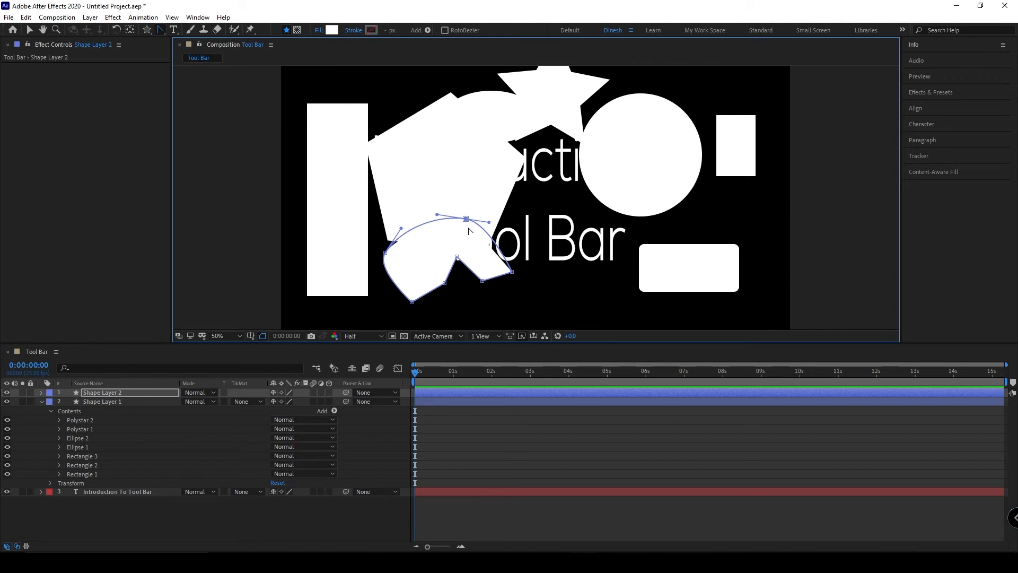
left_click_drag(512, 272, 514, 281)
left_click_drag(457, 257, 423, 308)
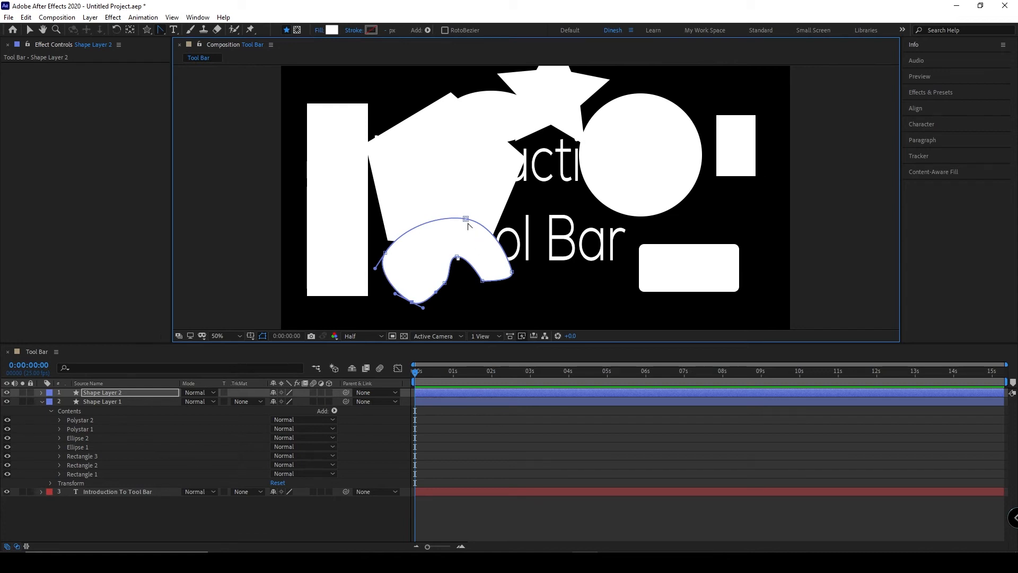
Reshape the curved shape with the Pen tool by raising its top vertex and adjusting the curve handles of the top and left vertices.
left_click(159, 32)
left_click_drag(161, 30, 202, 29)
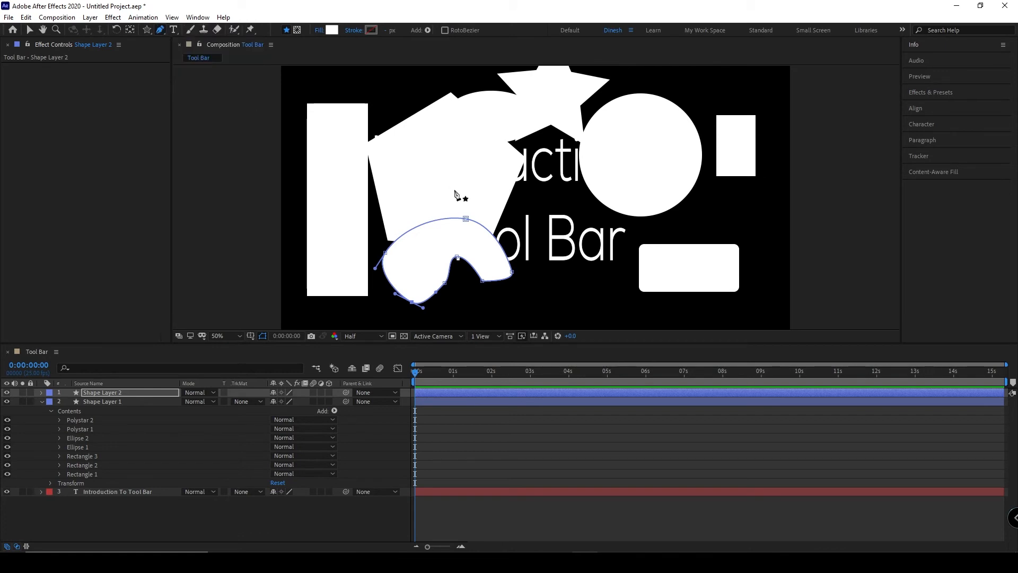
left_click_drag(465, 219, 467, 146)
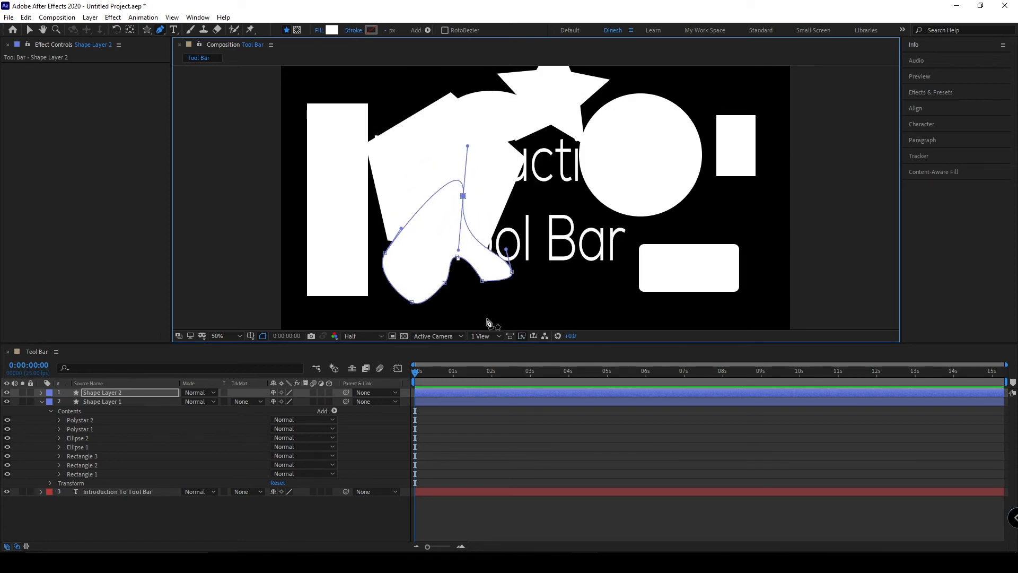
left_click_drag(401, 230, 354, 260)
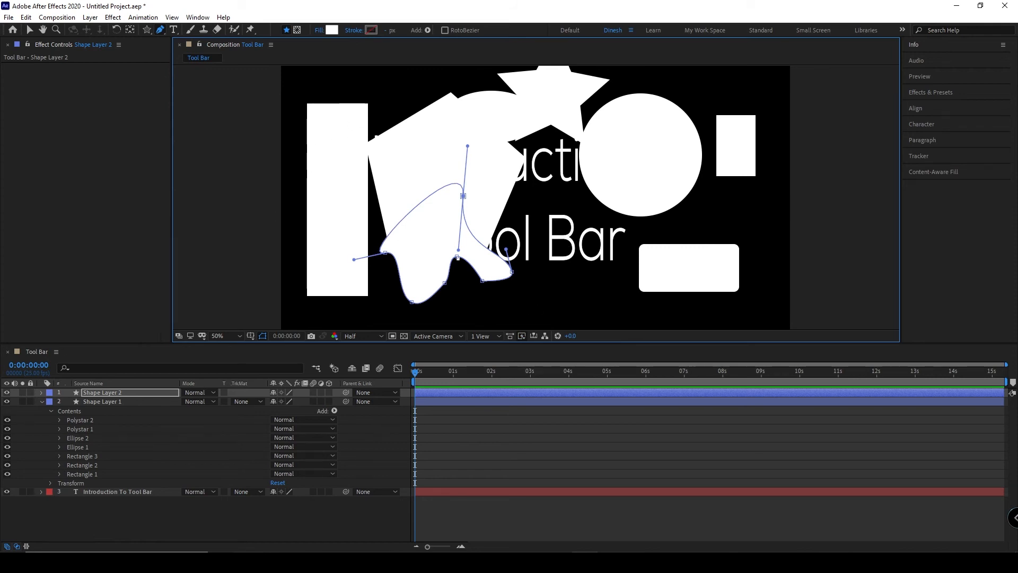
Deselect the shape and draw a closed six-point shape around the letter B of Bar with the Pen tool, as a new shape layer.
left_click(237, 537)
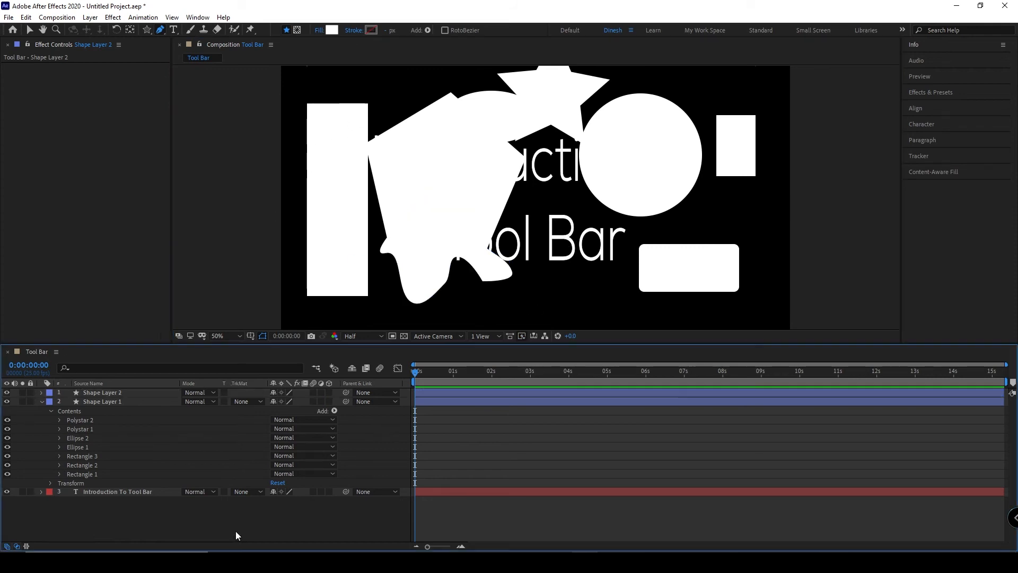
left_click(544, 213)
left_click(542, 257)
left_click(565, 273)
left_click(580, 242)
left_click(578, 218)
left_click(566, 209)
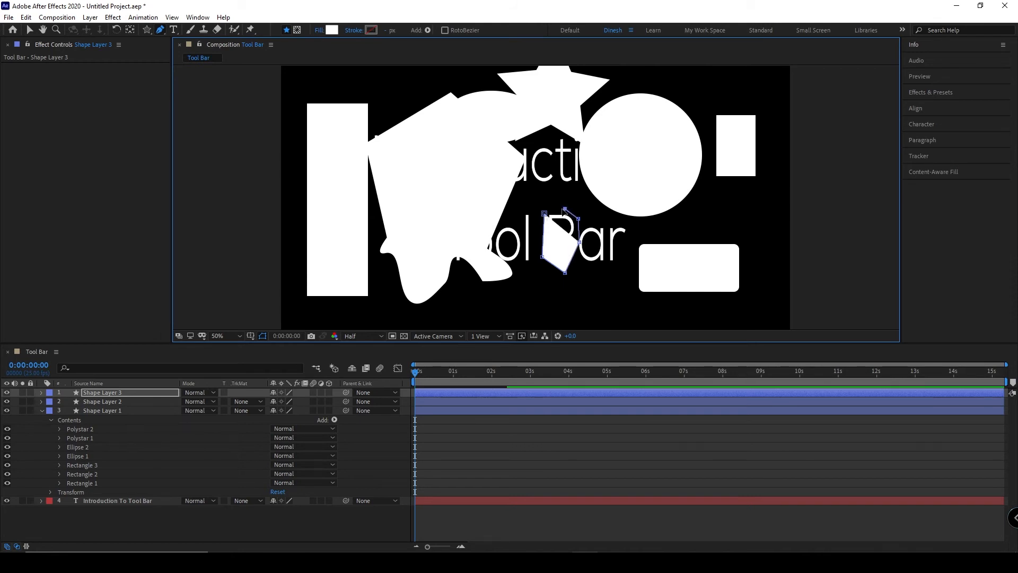
left_click(545, 213)
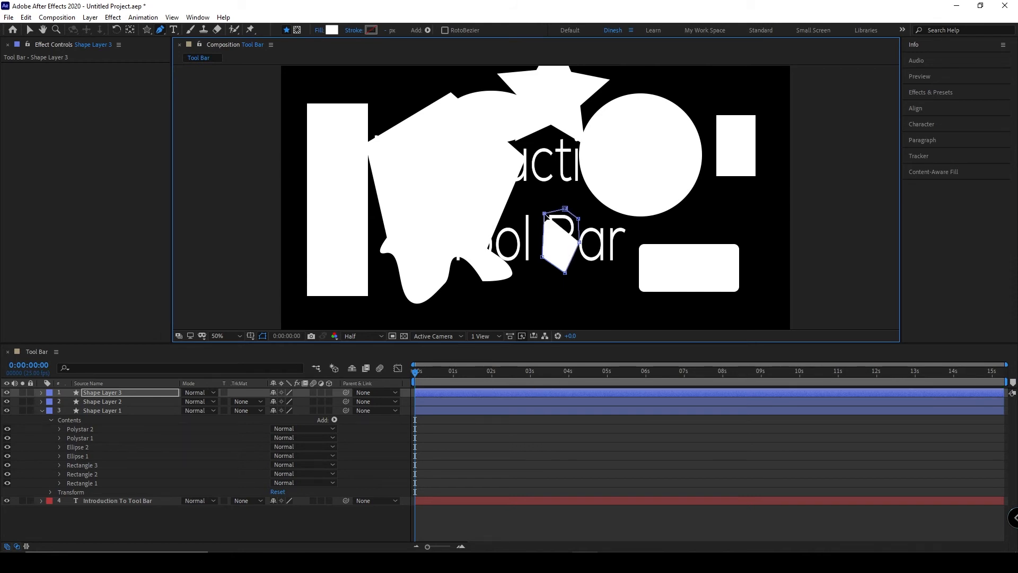
Give the shape around the B a solid color stroke and set its fill to None.
left_click(353, 30)
left_click(468, 251)
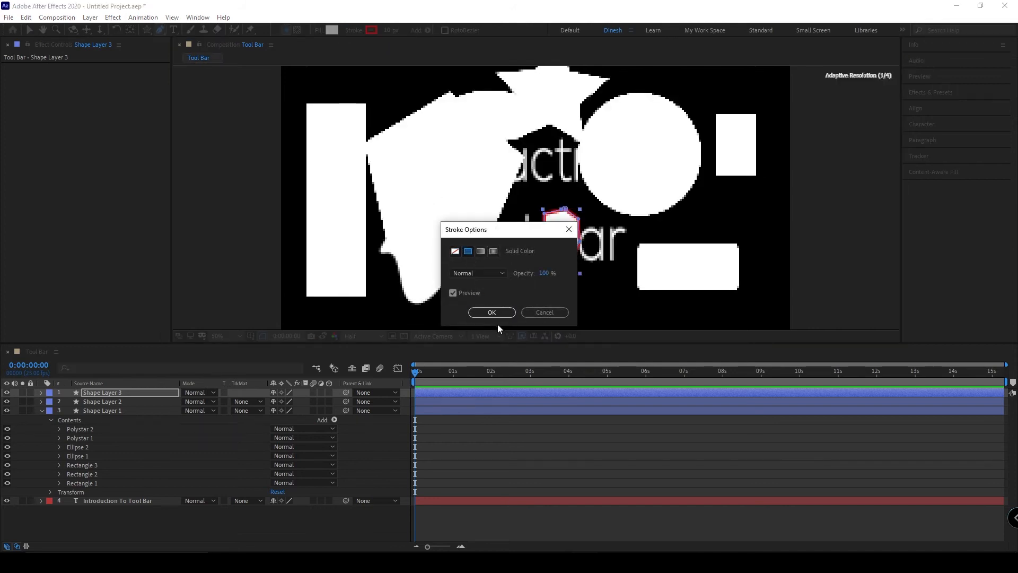
left_click(493, 312)
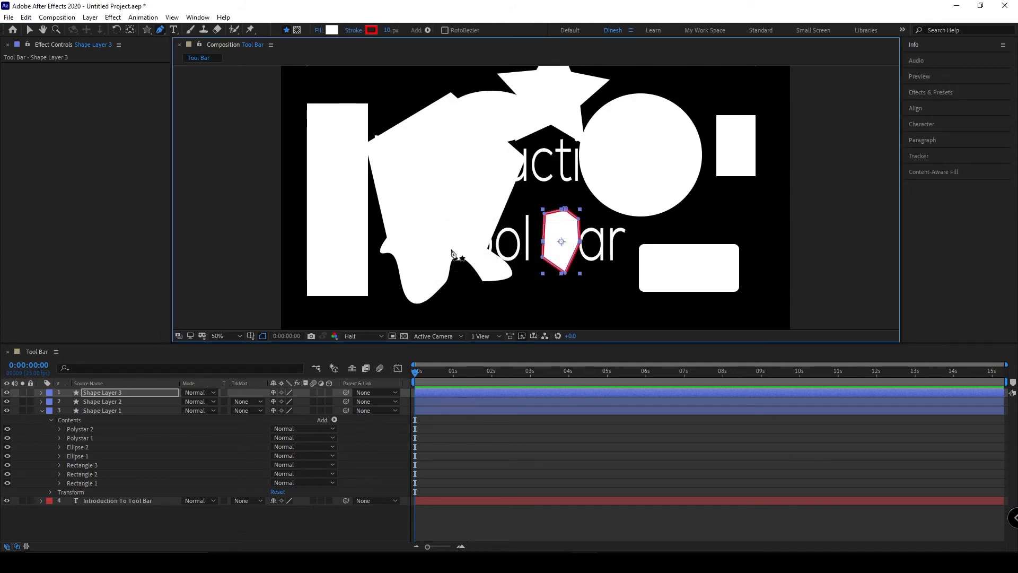
left_click(319, 30)
left_click(455, 252)
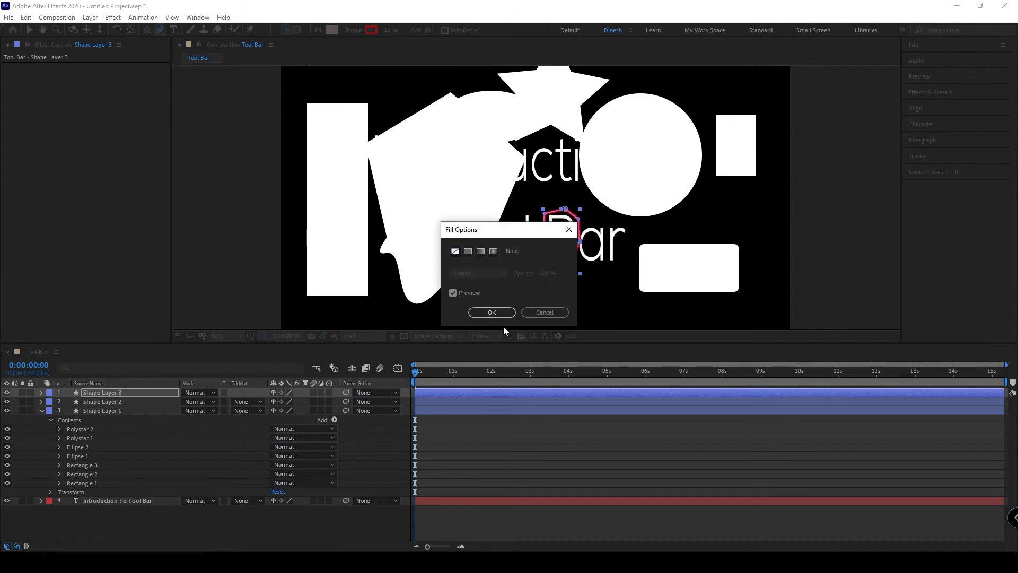
left_click(492, 313)
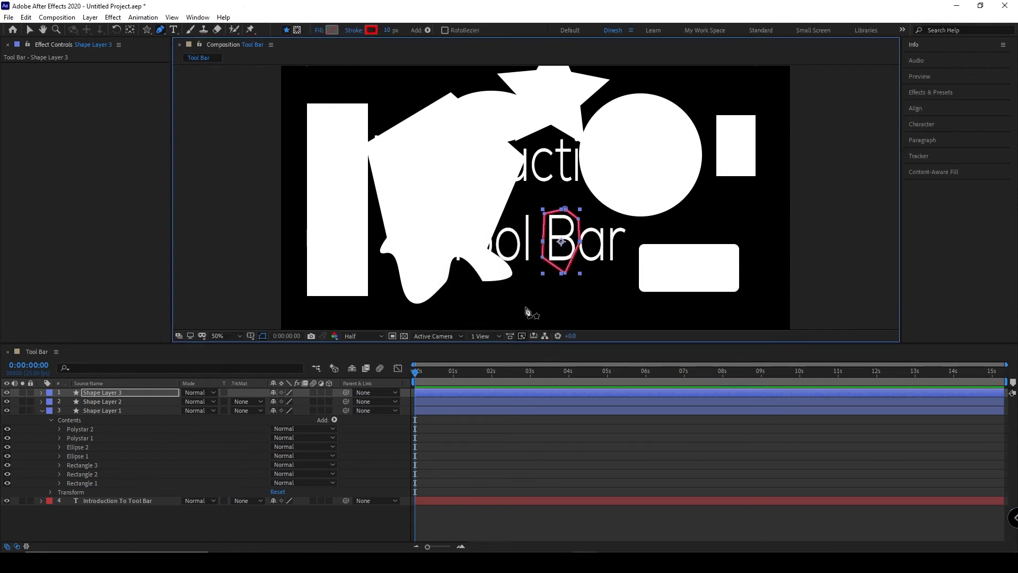
Set the stroke width of the red outline around the B to 5 px.
scroll(610, 287, "up", 2)
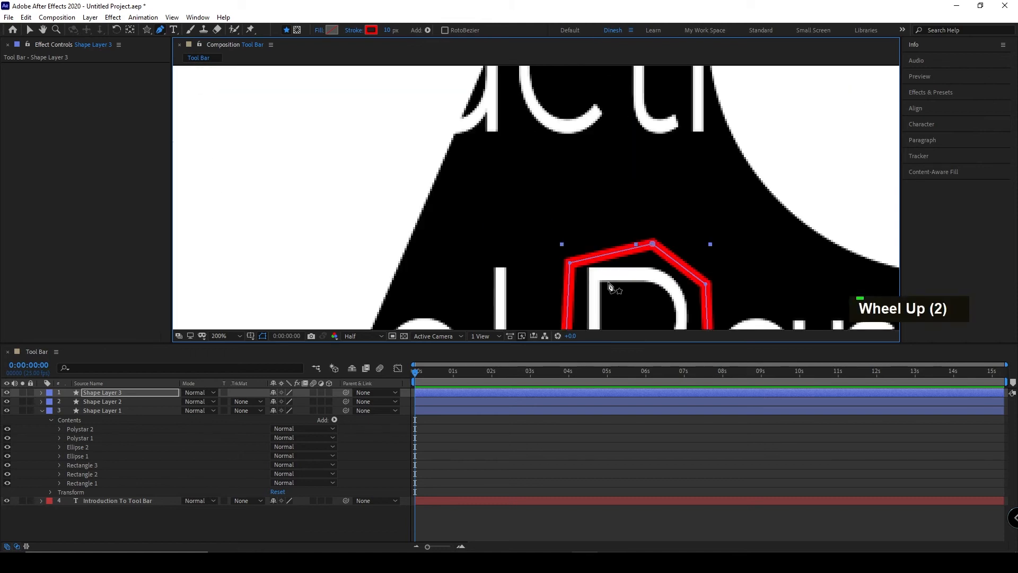
key("h")
left_click_drag(610, 287, 602, 96)
left_click_drag(661, 247, 634, 214)
key("g")
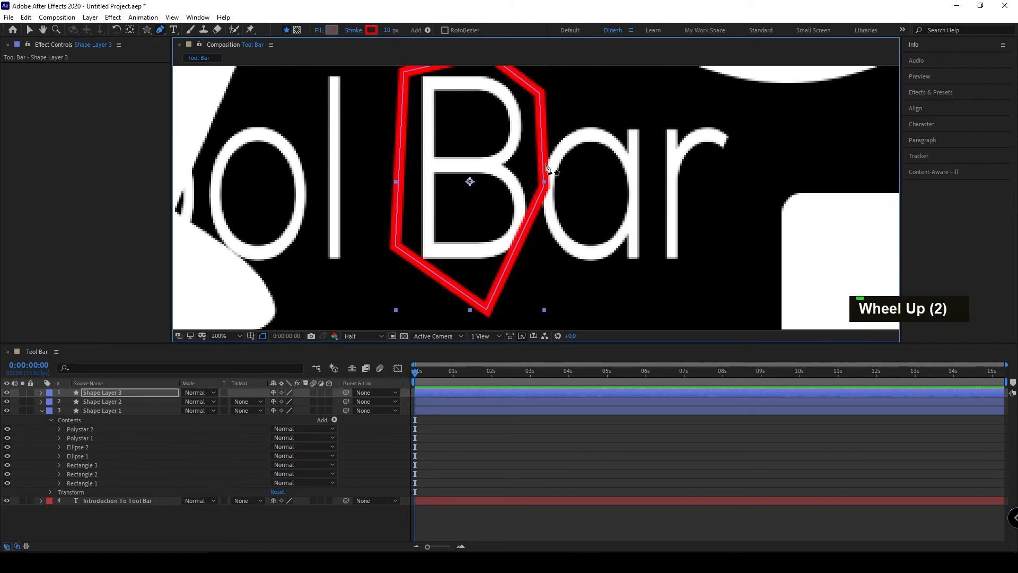
left_click(389, 31)
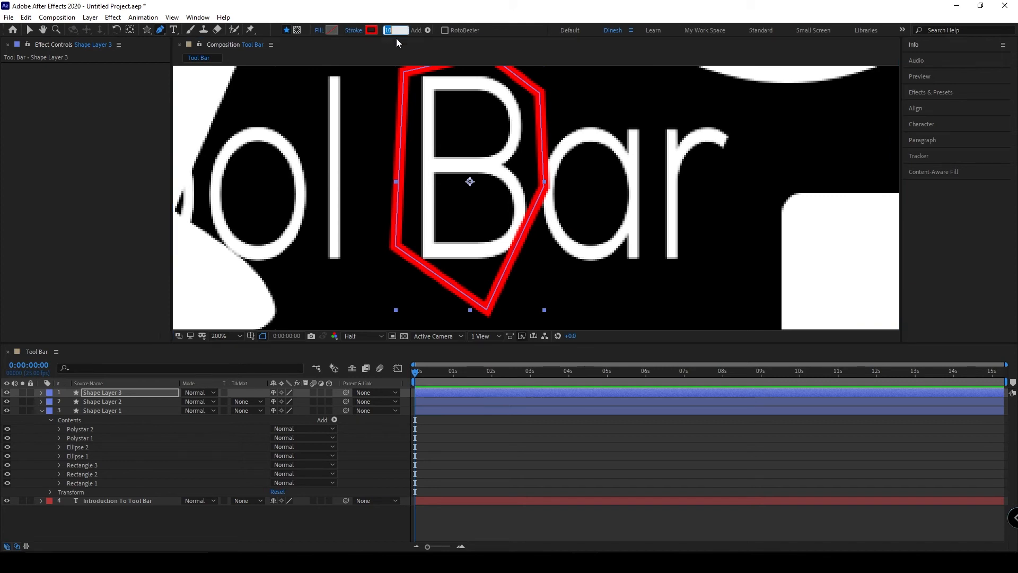
type("5")
key("Return")
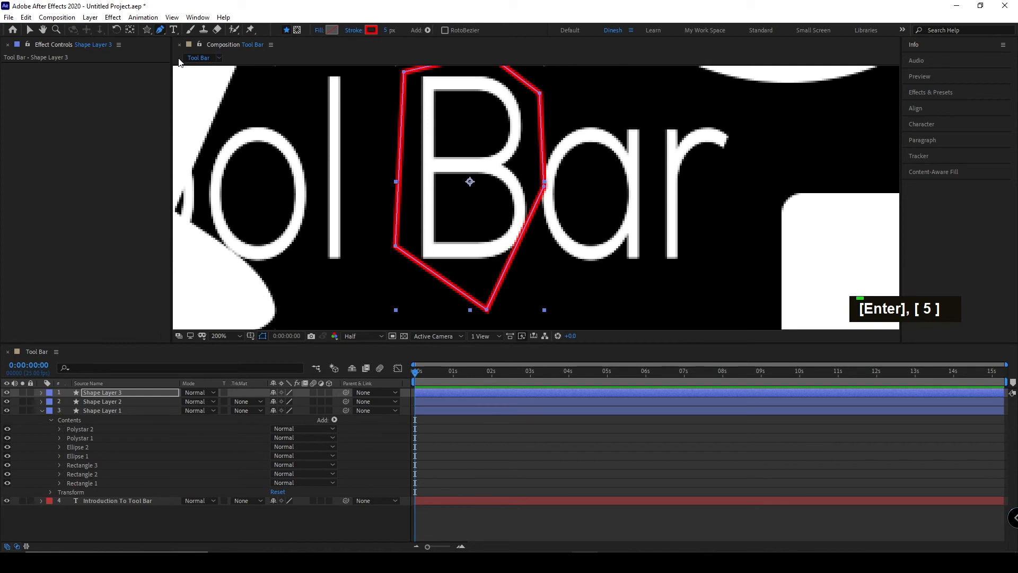
Curve the right-hand and bottom vertices of the red outline with the Convert Vertex tool, bending the middle right vertex inward.
left_click_drag(161, 33, 208, 75)
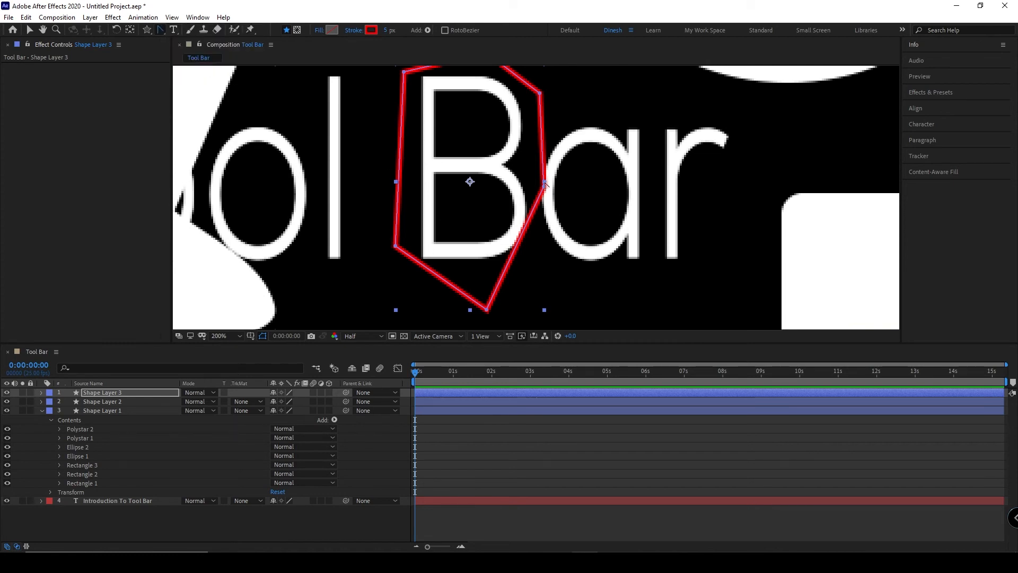
left_click_drag(545, 183, 535, 183)
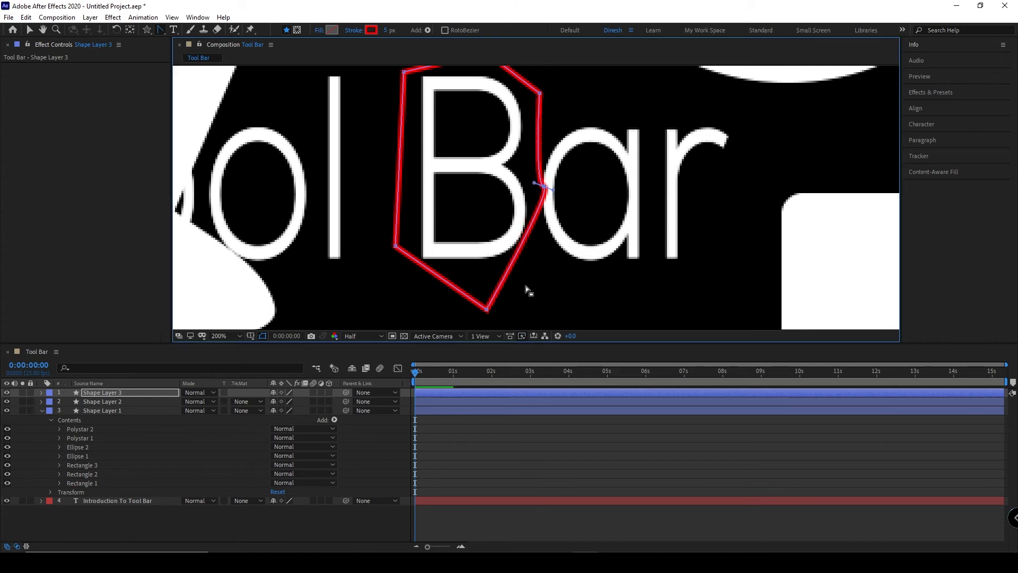
left_click_drag(487, 310, 512, 320)
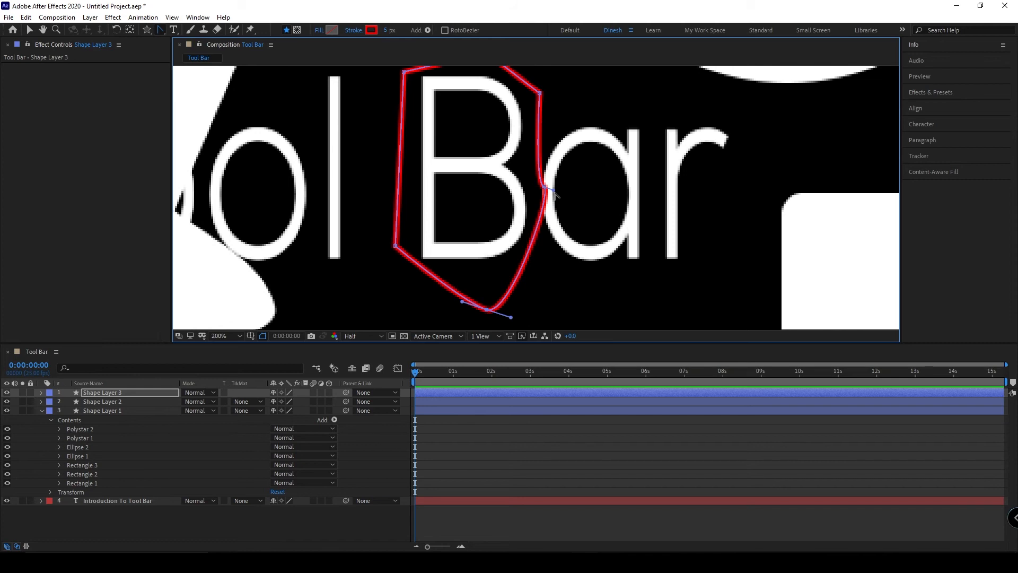
left_click_drag(554, 192, 536, 203)
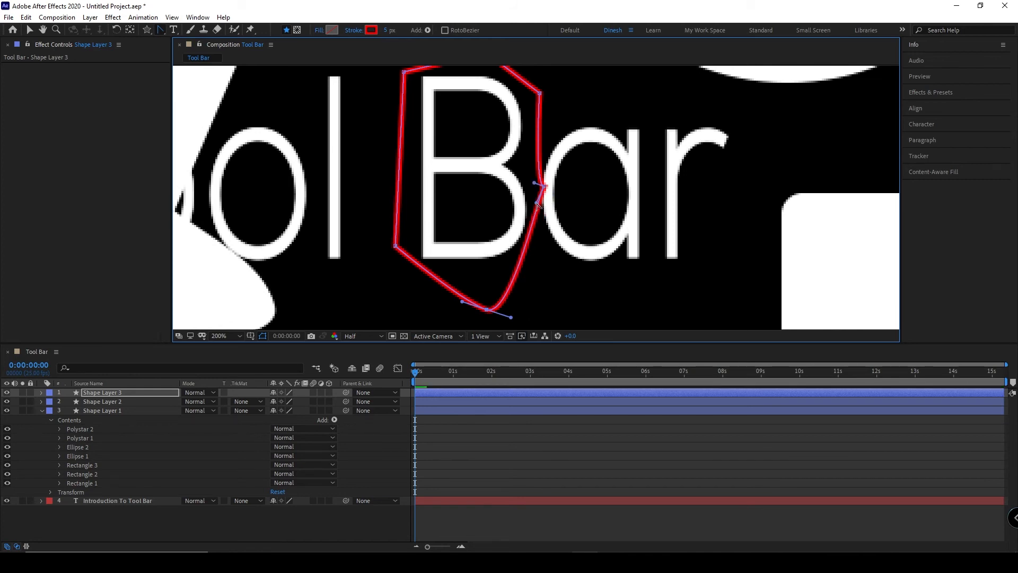
left_click_drag(540, 94, 552, 122)
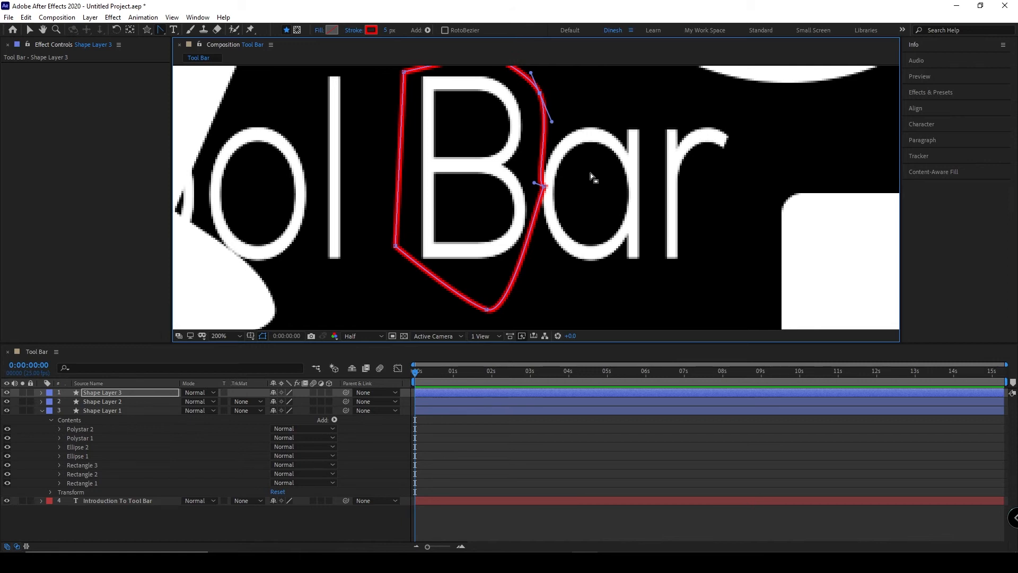
Curve the top and left-hand side of the red outline around the B with the Convert Vertex tool, adjusting the handles.
scroll(587, 180, "down", 2)
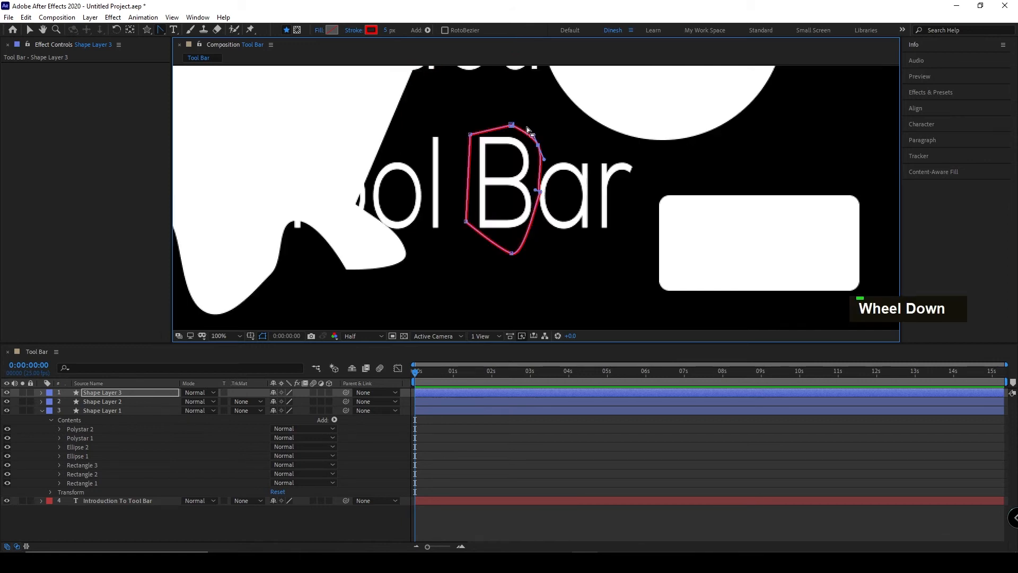
left_click_drag(512, 125, 476, 122)
left_click_drag(466, 221, 486, 237)
left_click_drag(457, 195, 464, 196)
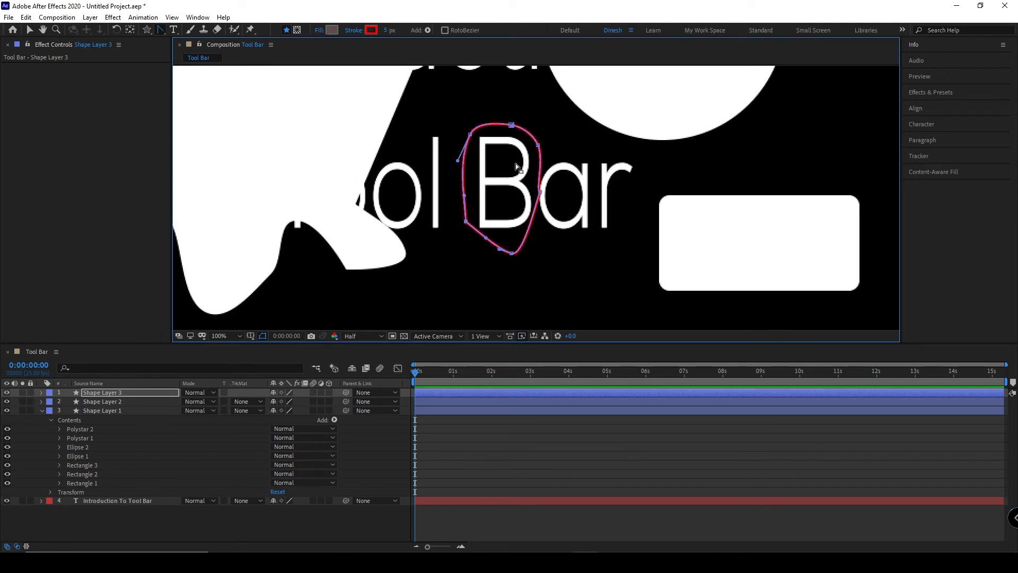
left_click(162, 29)
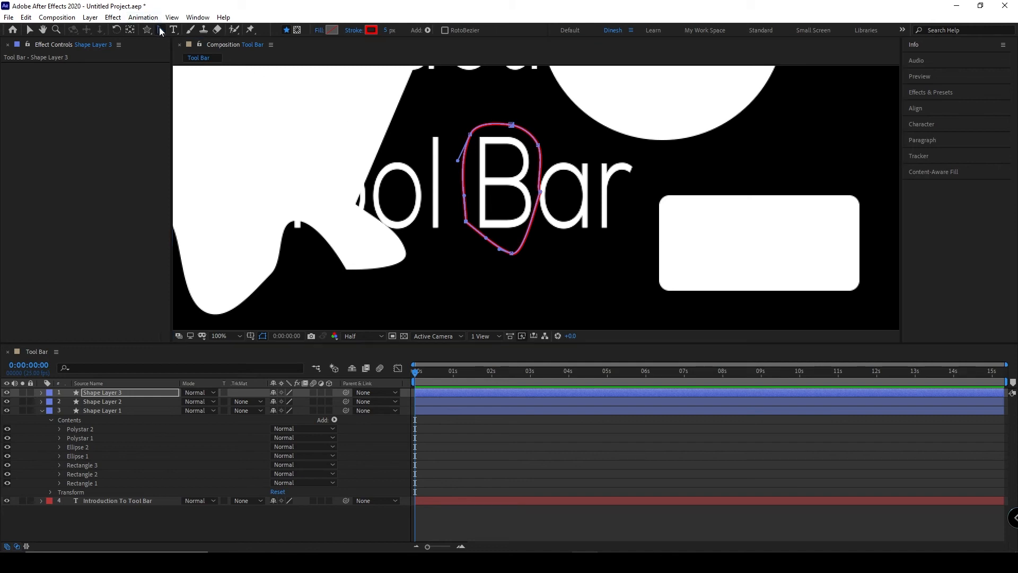
Hide the three shape layers and the Introduction To Tool Bar text layer, leaving nothing selected.
left_click(198, 45)
key("ctrl+a")
left_click(6, 393)
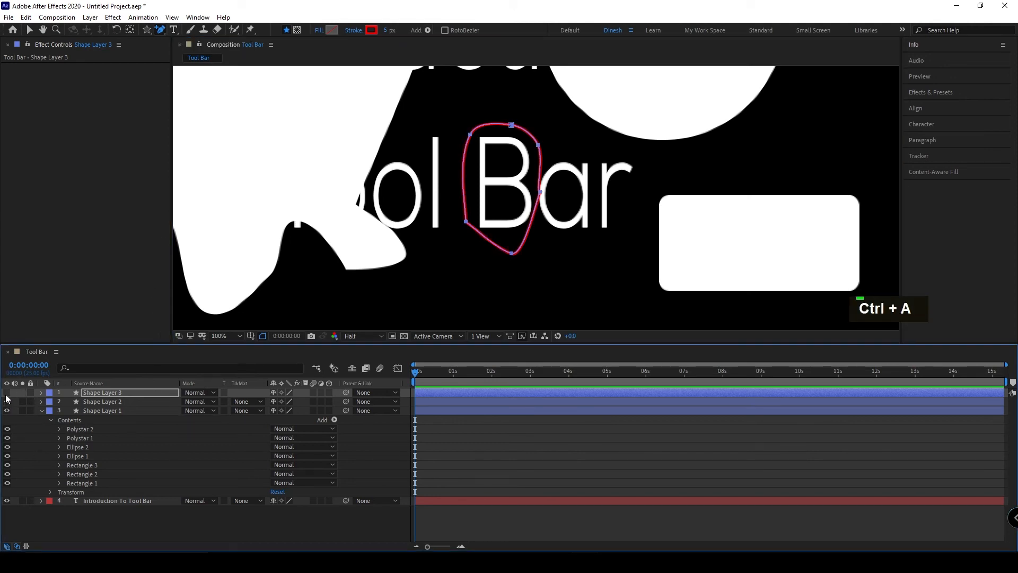
left_click(7, 401)
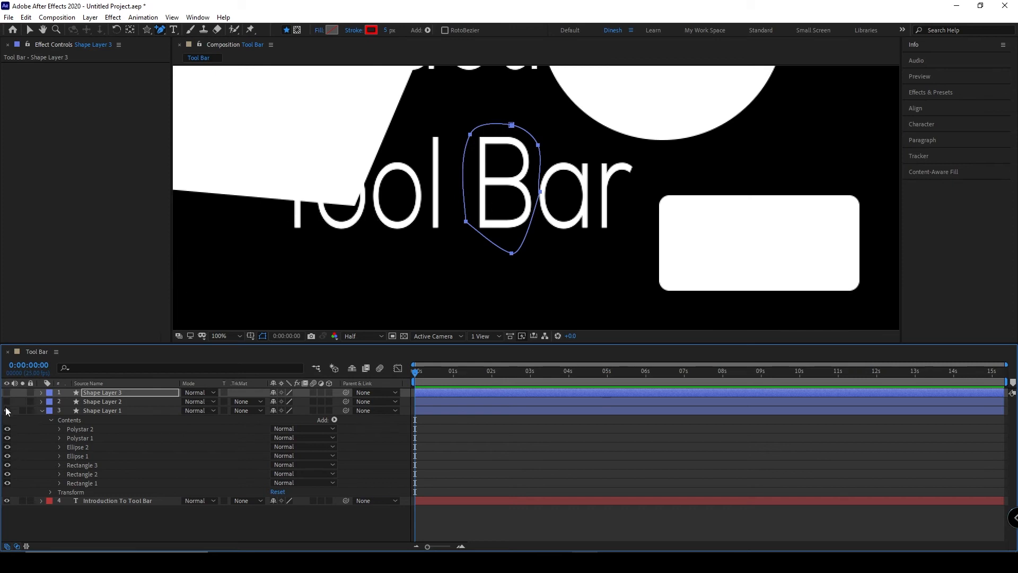
left_click(6, 411)
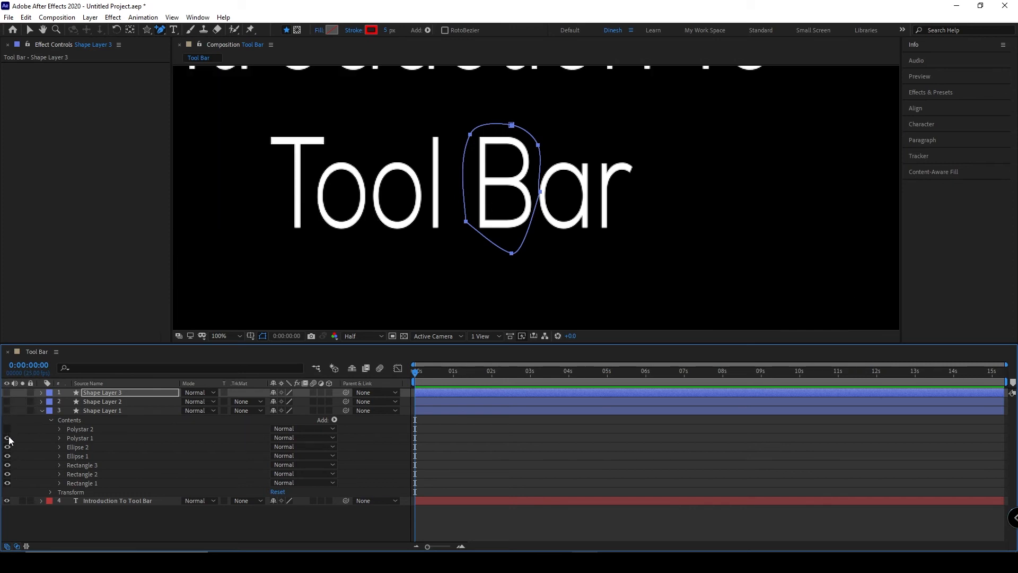
scroll(483, 247, "down", 2)
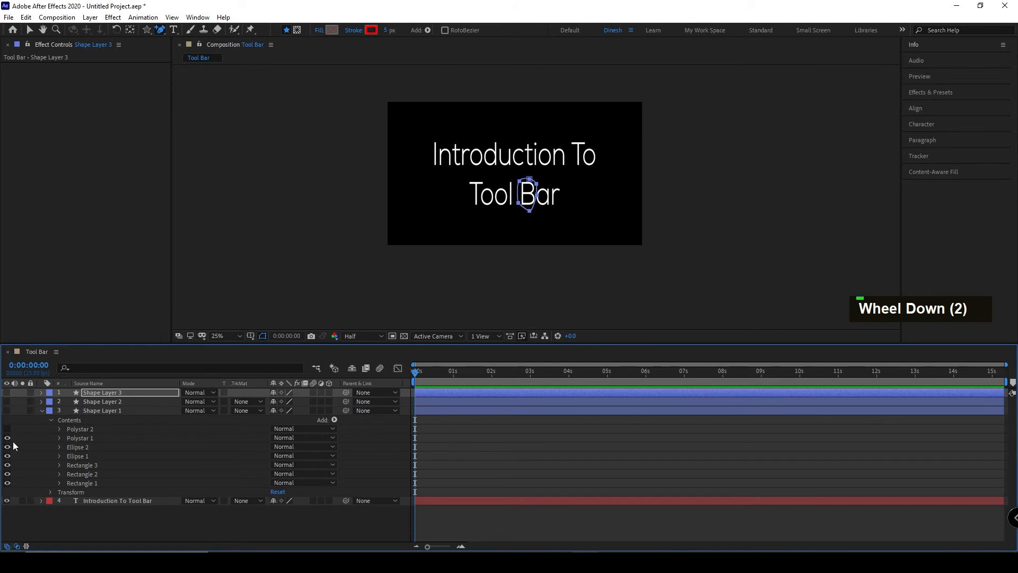
left_click(7, 502)
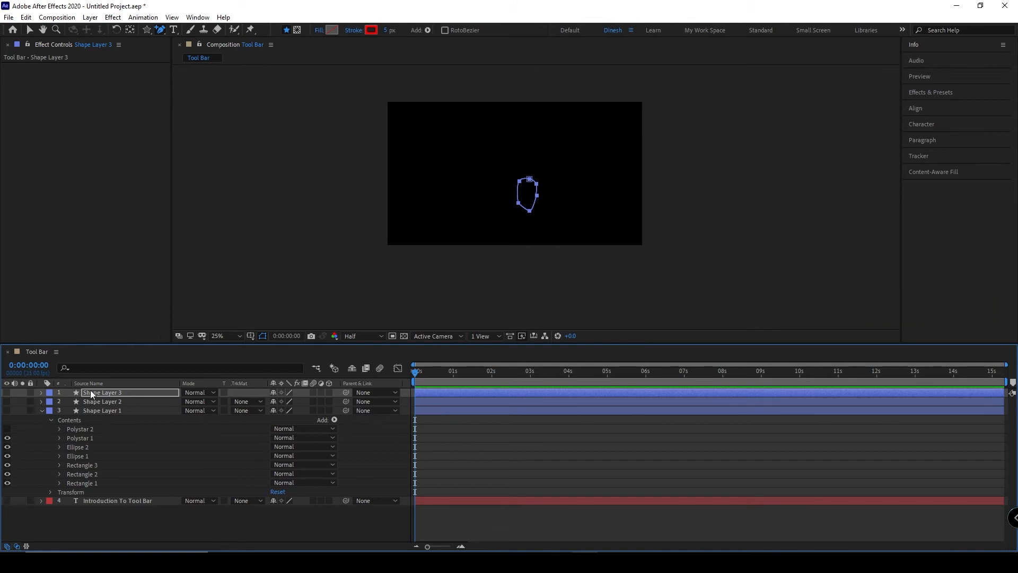
left_click(126, 524)
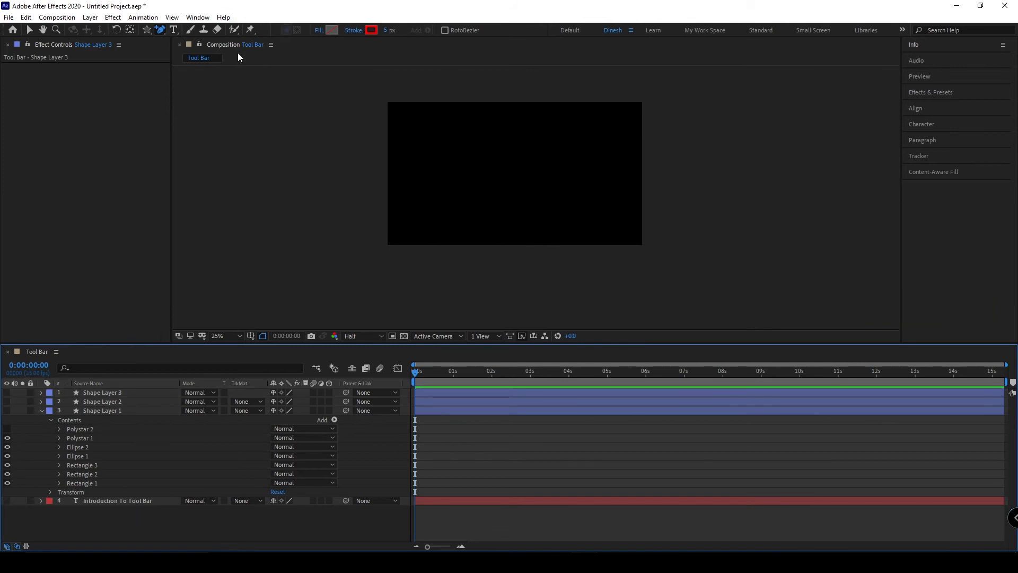
Create a horizontal text layer reading "Welcome to the Party" in the upper part of the frame.
key("ctrl+t")
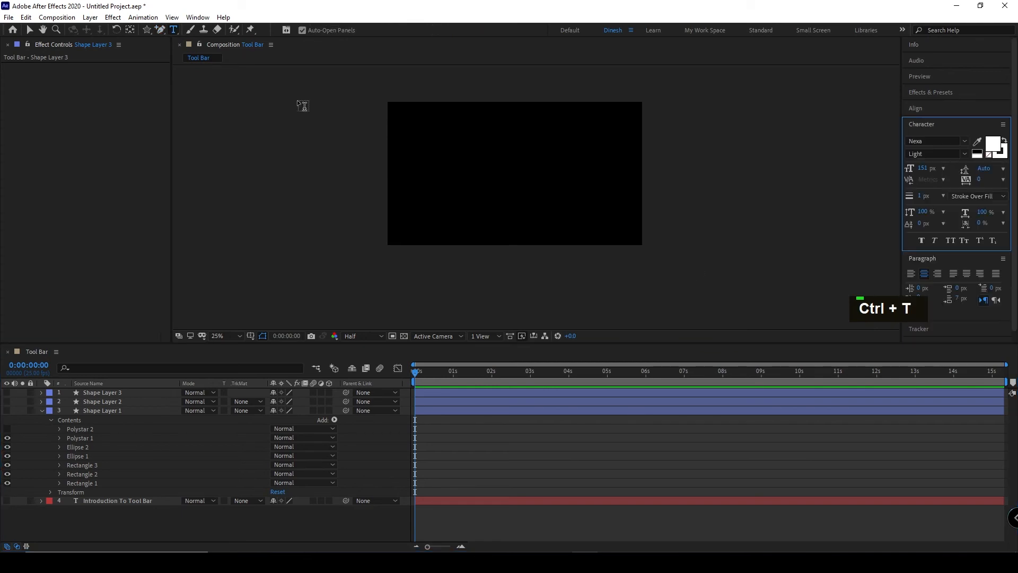
left_click(235, 335)
left_click(238, 355)
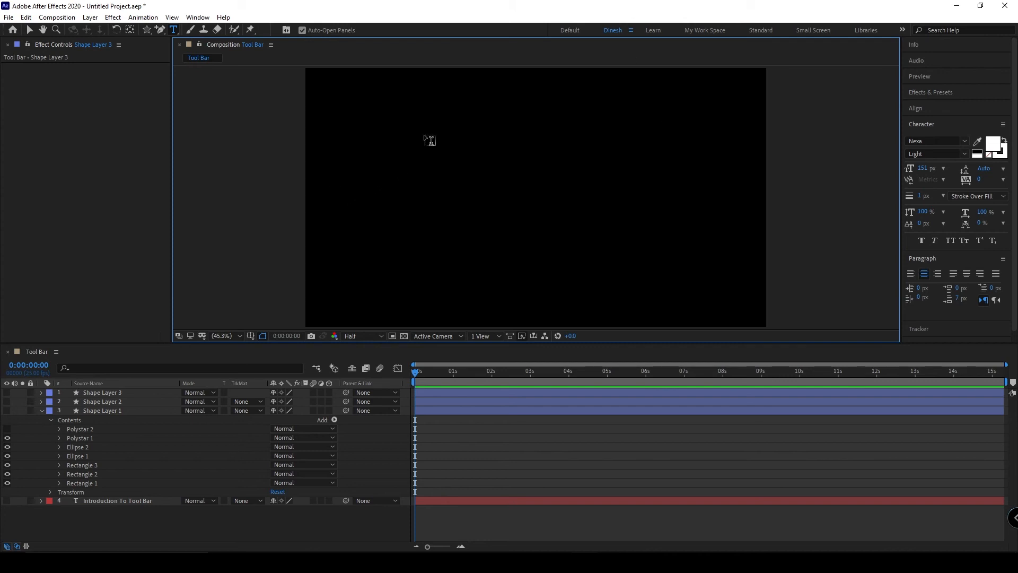
left_click(414, 155)
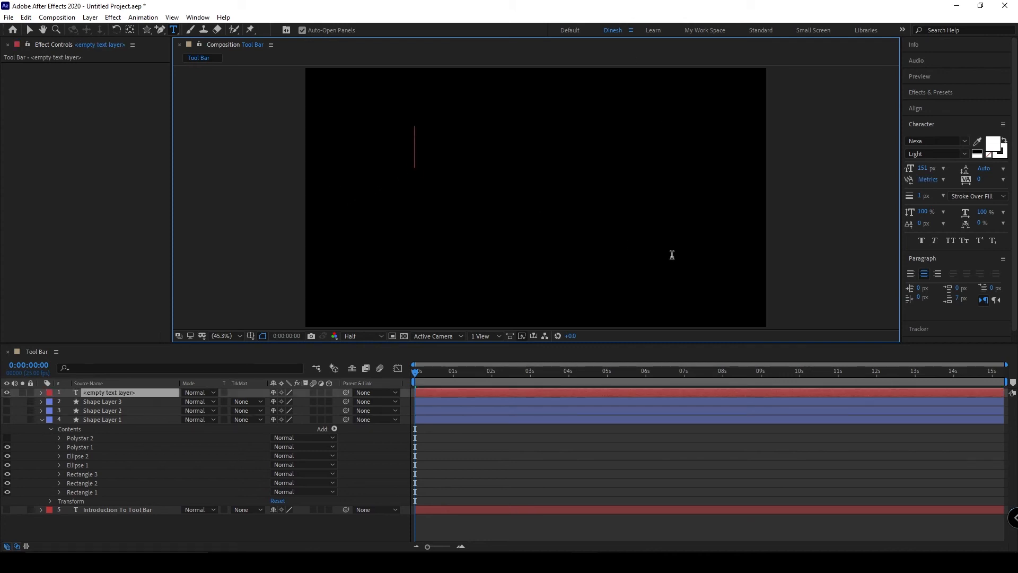
type("Wew")
key("BackSpace")
type("lcome to")
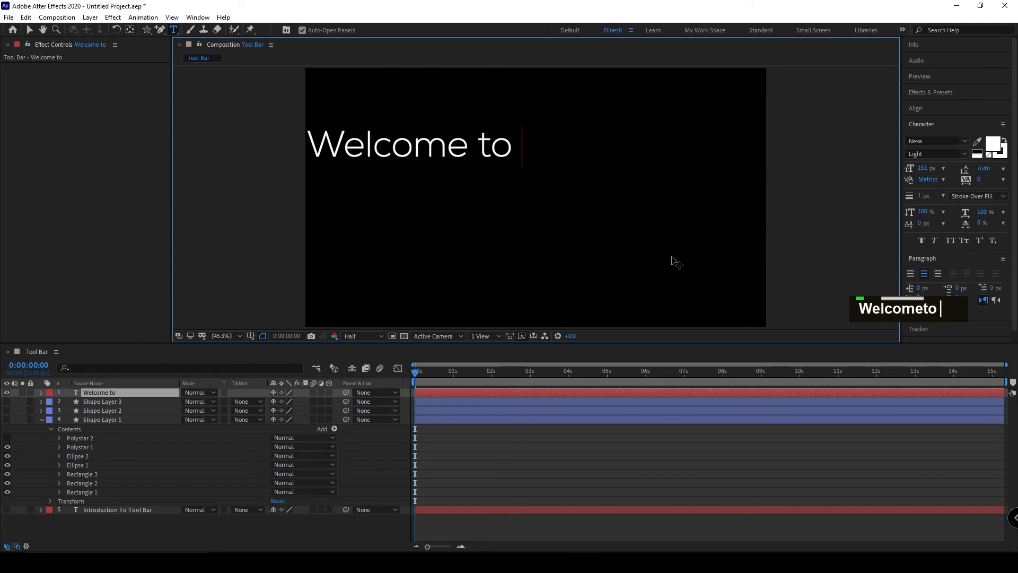
type(" the")
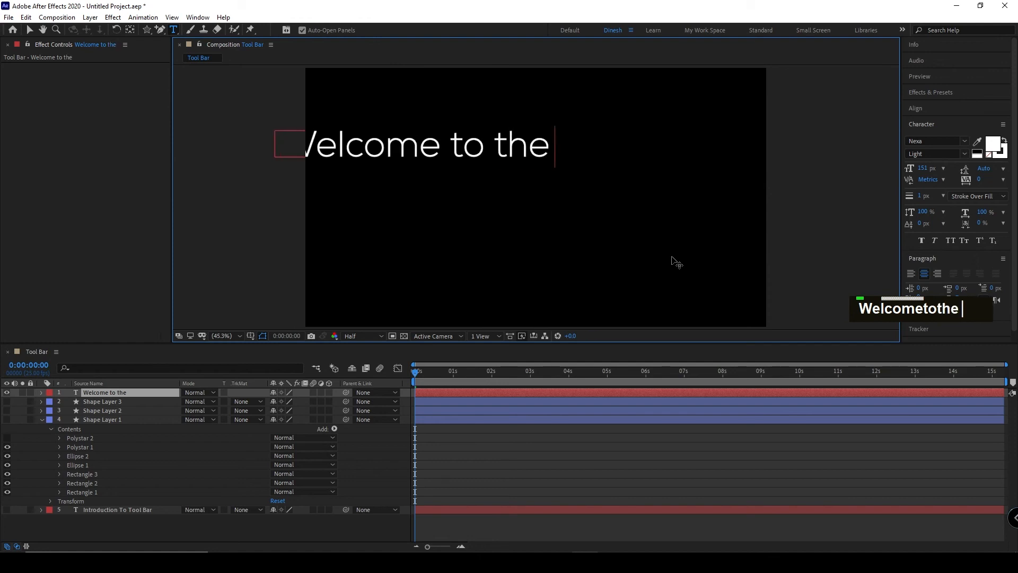
type(" Party")
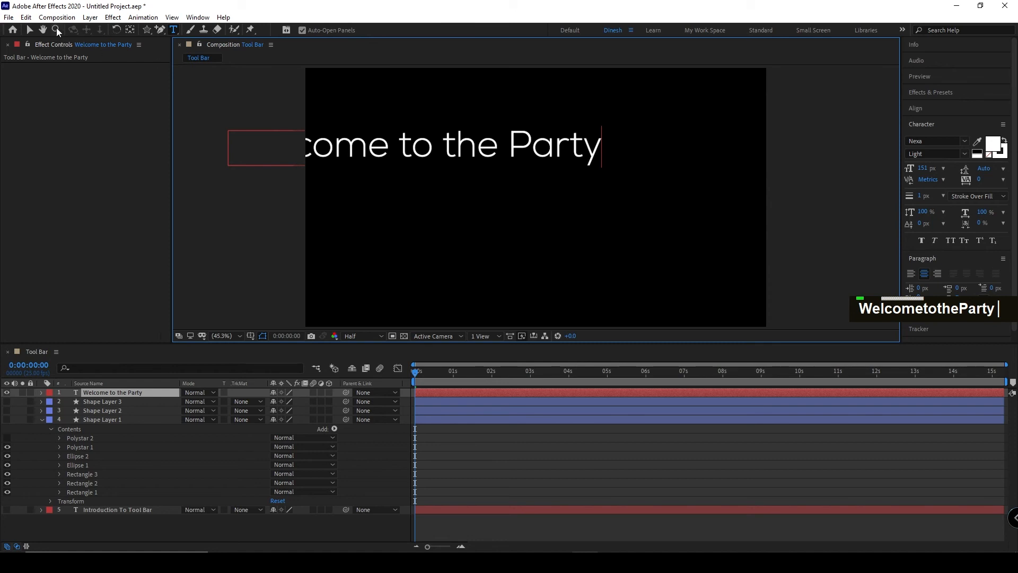
Centre the anchor point within the "Welcome to the Party" text.
left_click(27, 26)
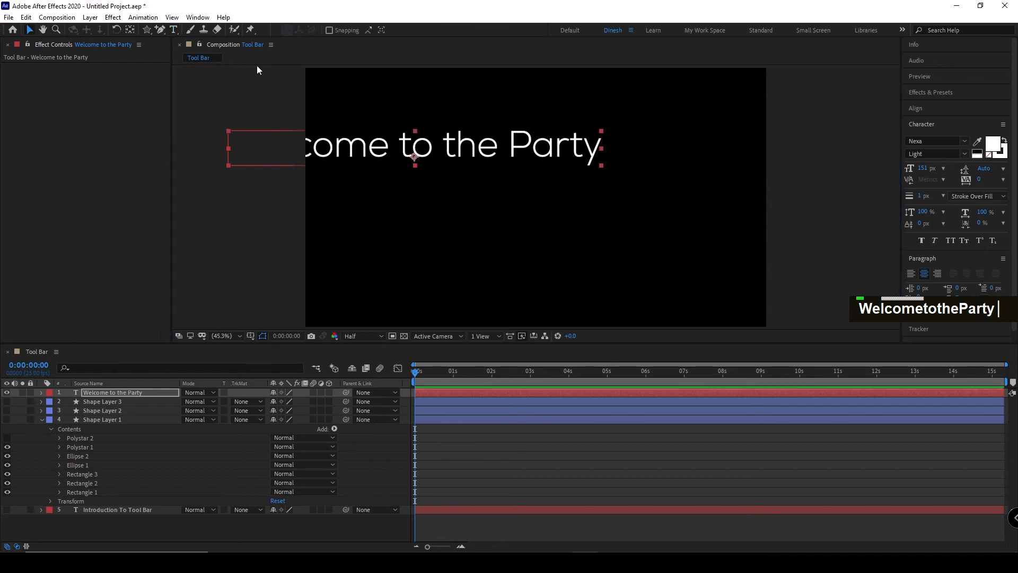
left_click(130, 29)
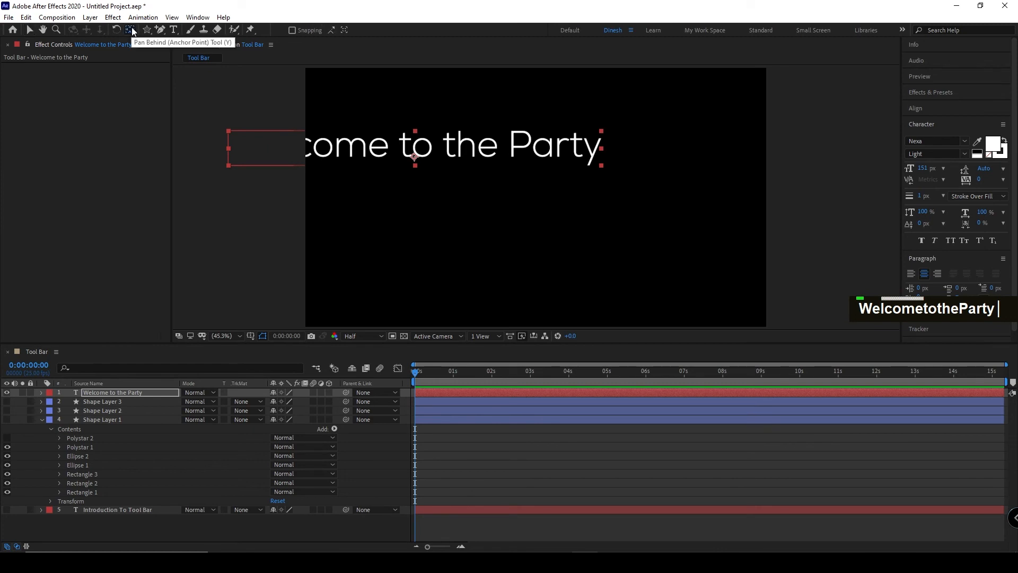
double_click(131, 30, "ctrl")
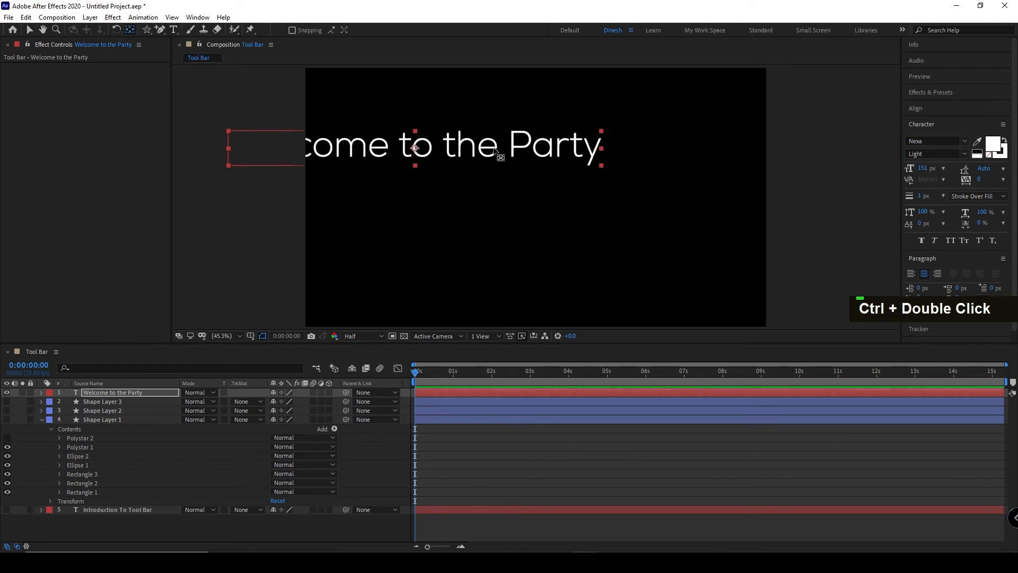
Move the text fully into the frame and align it to the composition's horizontal and vertical centre.
key("v")
left_click_drag(497, 154, 560, 96)
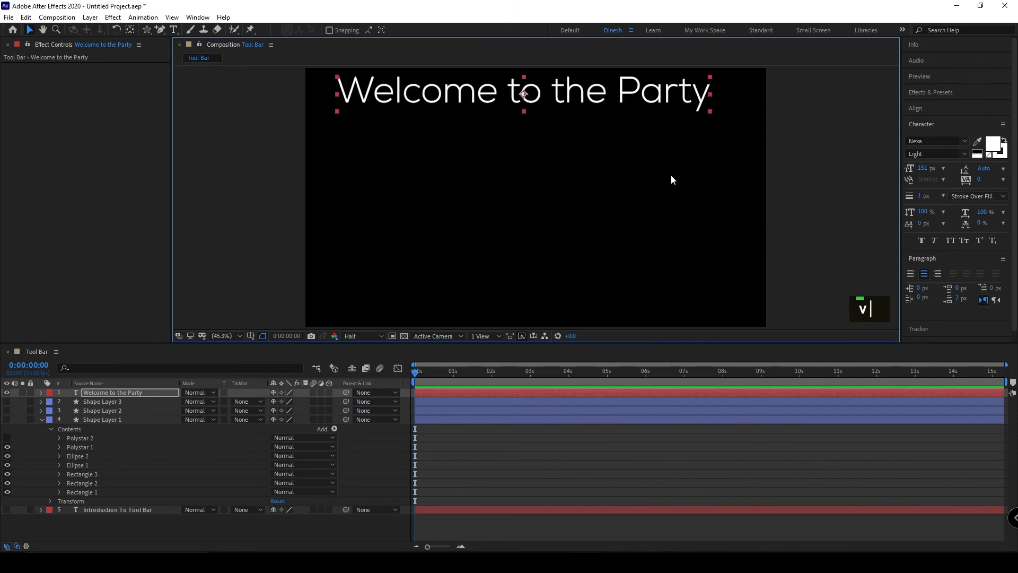
left_click(953, 110)
left_click(930, 135)
left_click(986, 136)
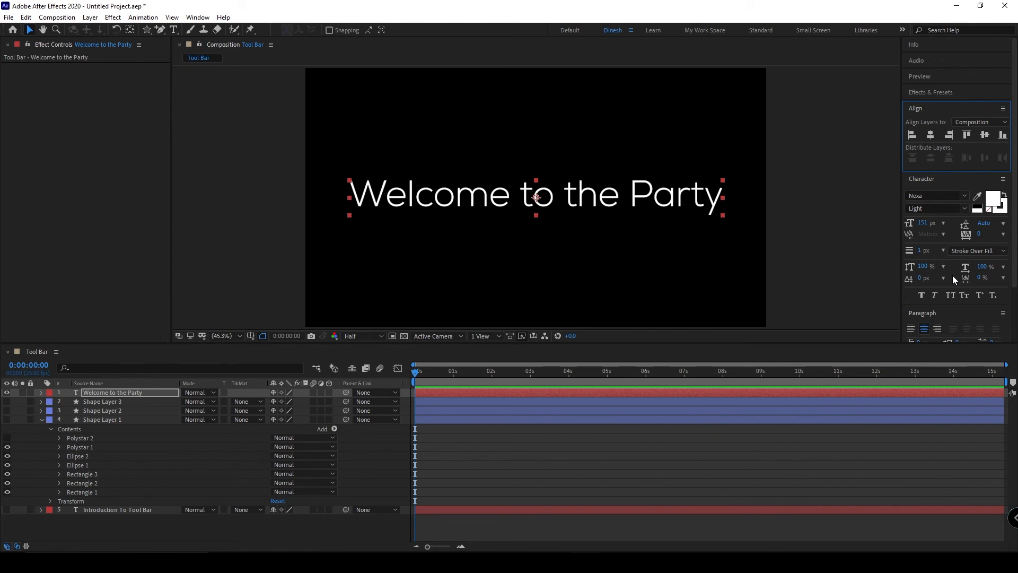
Enlarge the letters "el" in "Welcome" to a font size of about 262 px.
double_click(394, 198)
left_click(390, 199)
left_click_drag(390, 199, 423, 202)
left_click_drag(927, 226, 744, 333)
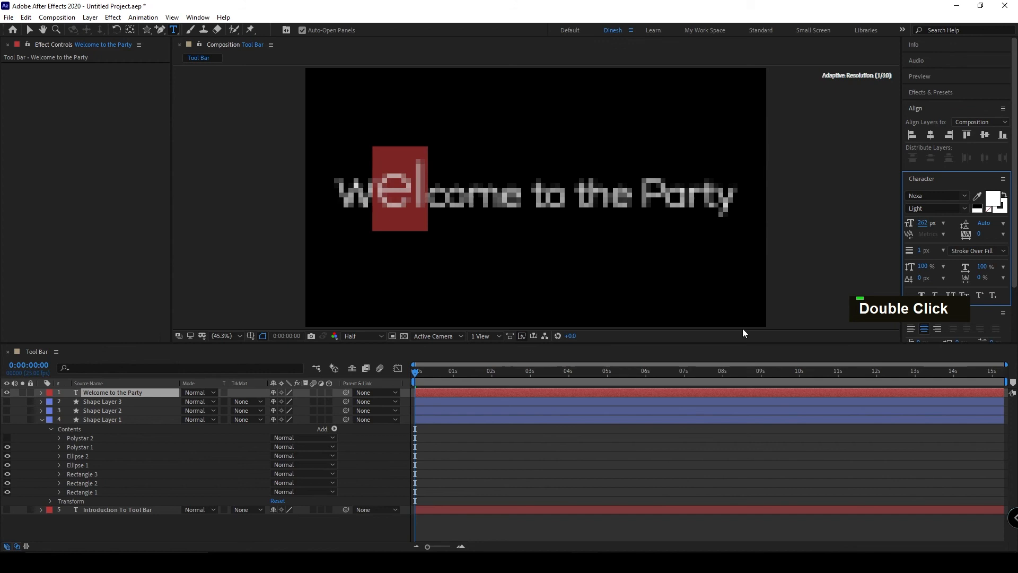
Enlarge the letters "art" in "Party" to a font size of about 244 px.
left_click_drag(667, 197, 712, 205)
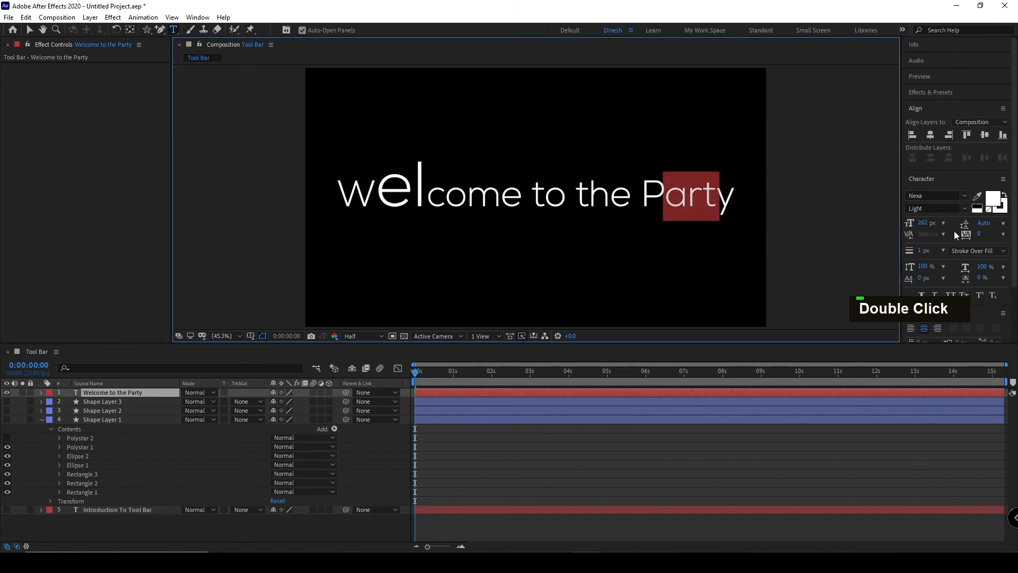
left_click_drag(925, 225, 1003, 254)
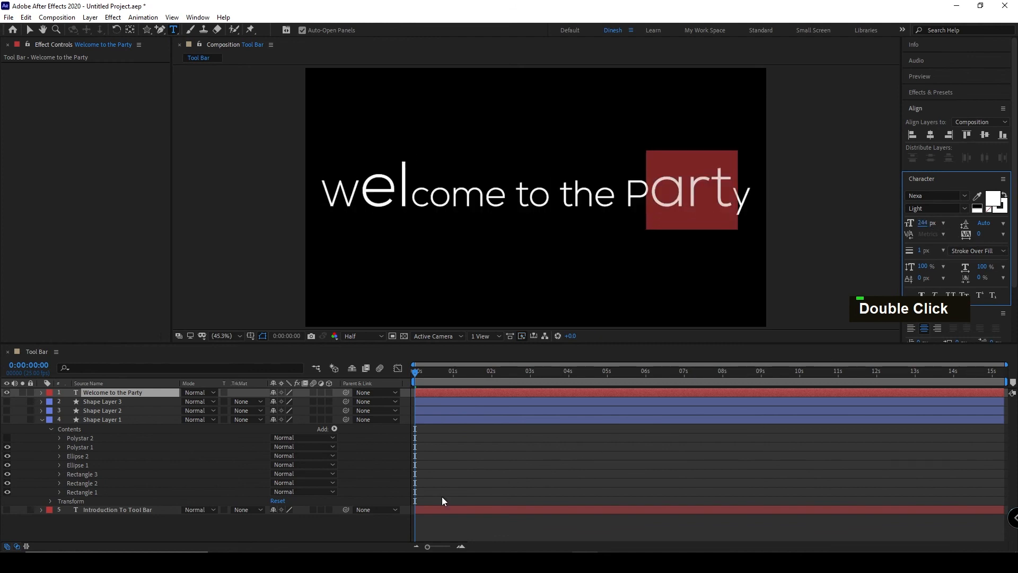
left_click(371, 538)
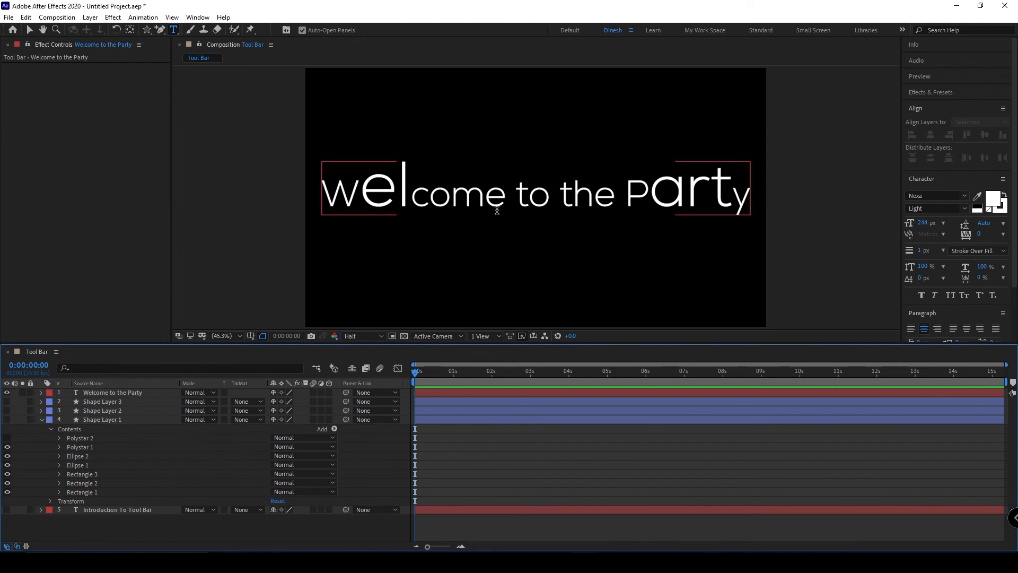
Undo the letter size changes and realign the text to the composition's vertical centre.
key("ctrl+z")
key("ctrl+z")
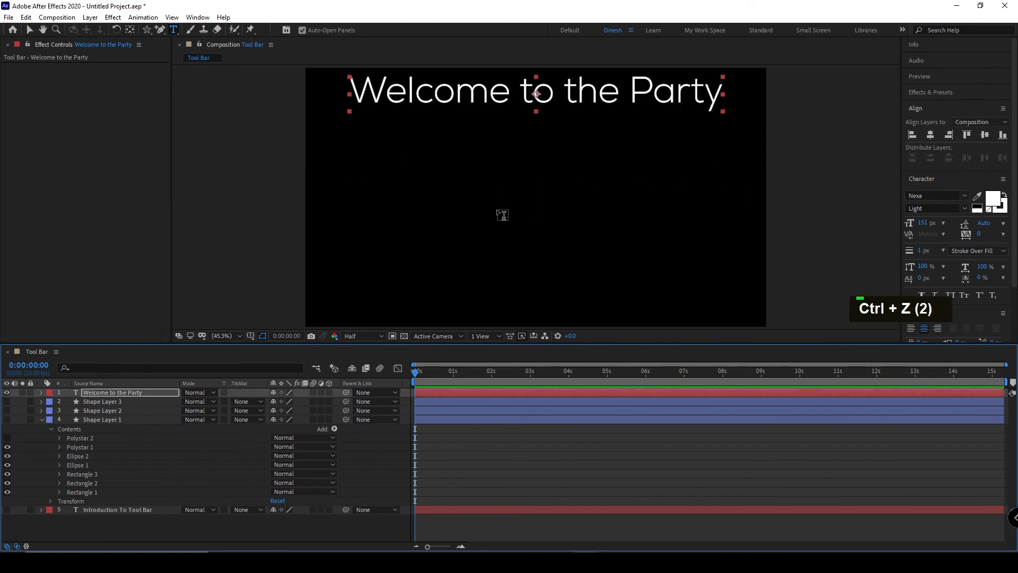
left_click(986, 136)
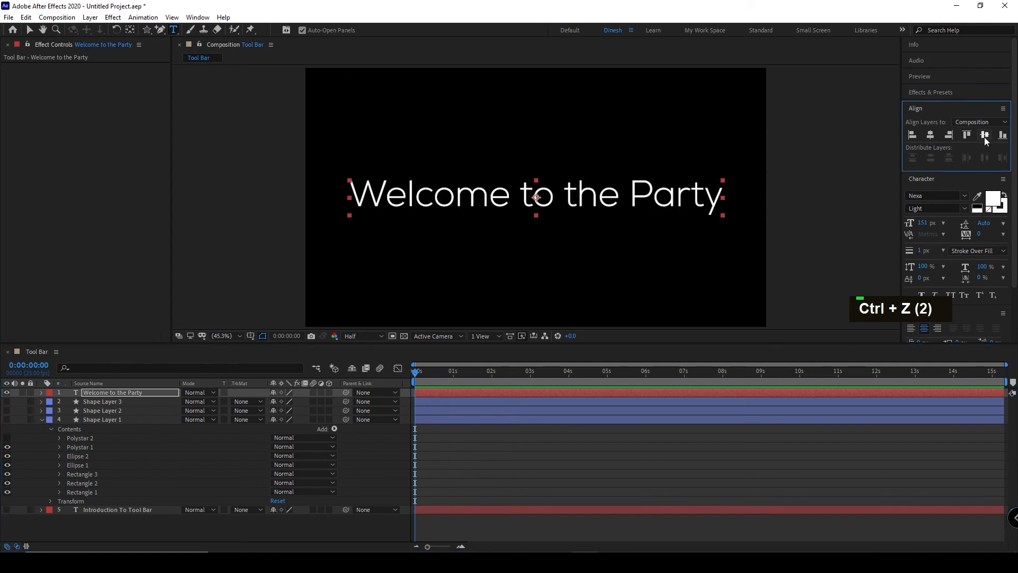
Add the word "welcome" as vertical text above the start of the main line with the Vertical Type tool.
left_click(171, 31)
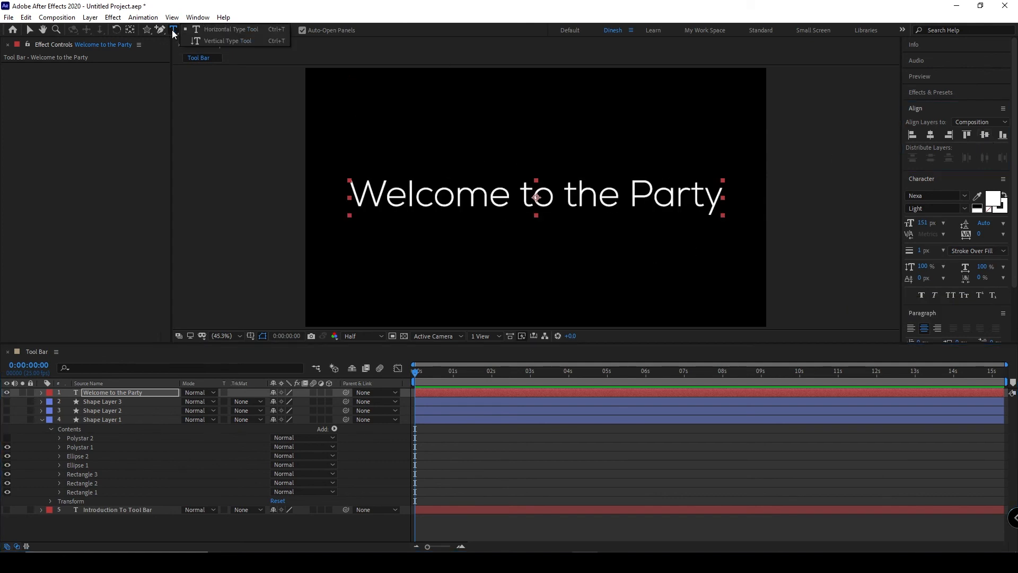
left_click(246, 39)
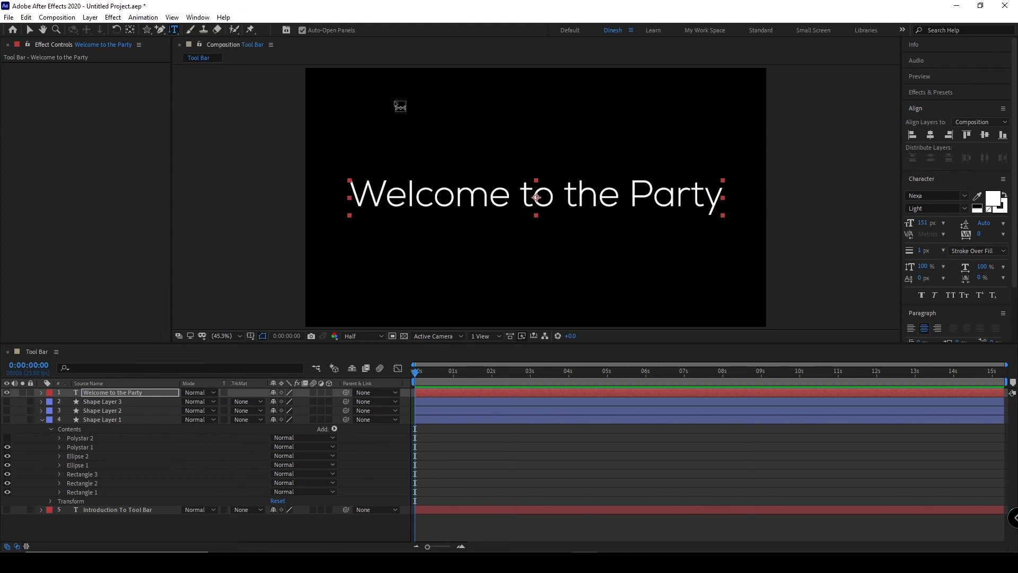
left_click(394, 101)
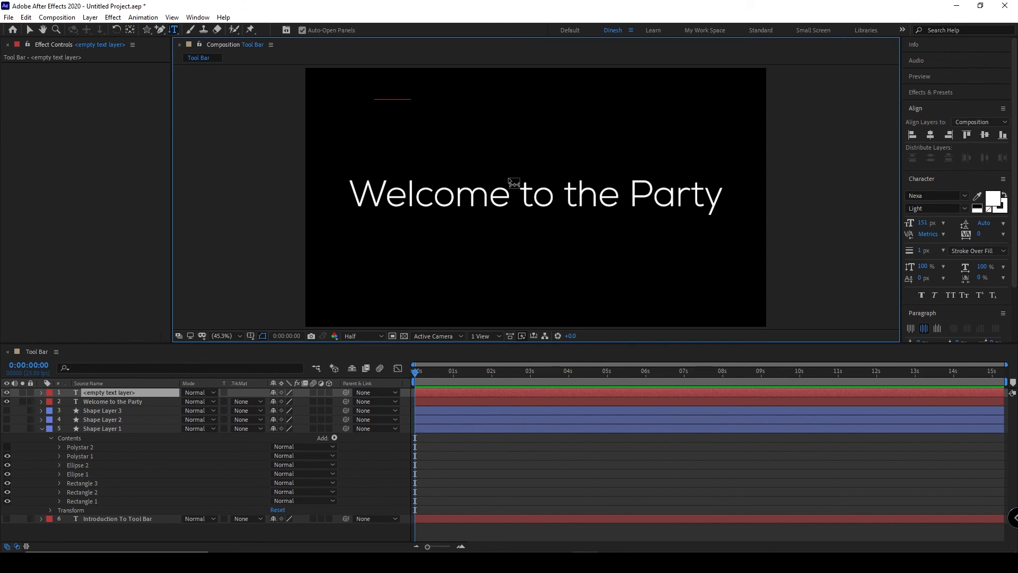
type("welcome")
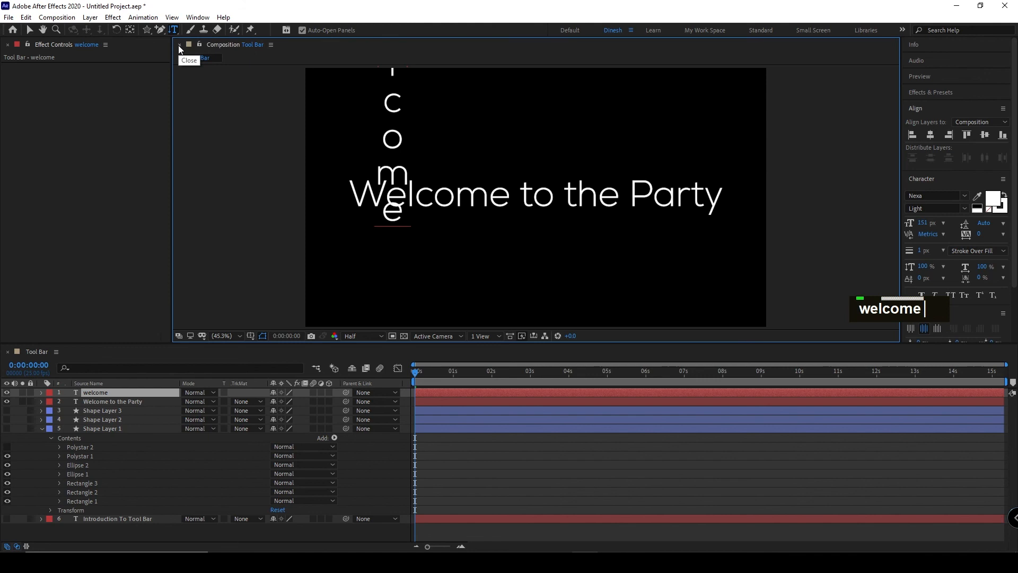
Undo the vertical "welcome" text entry and switch back to the Horizontal Type tool.
key("ctrl+z")
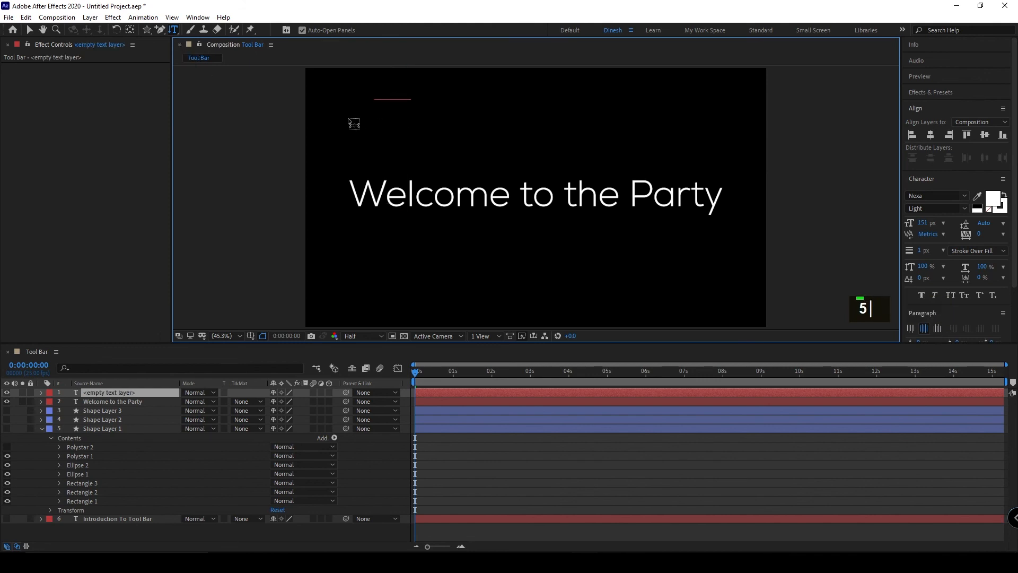
left_click(175, 31)
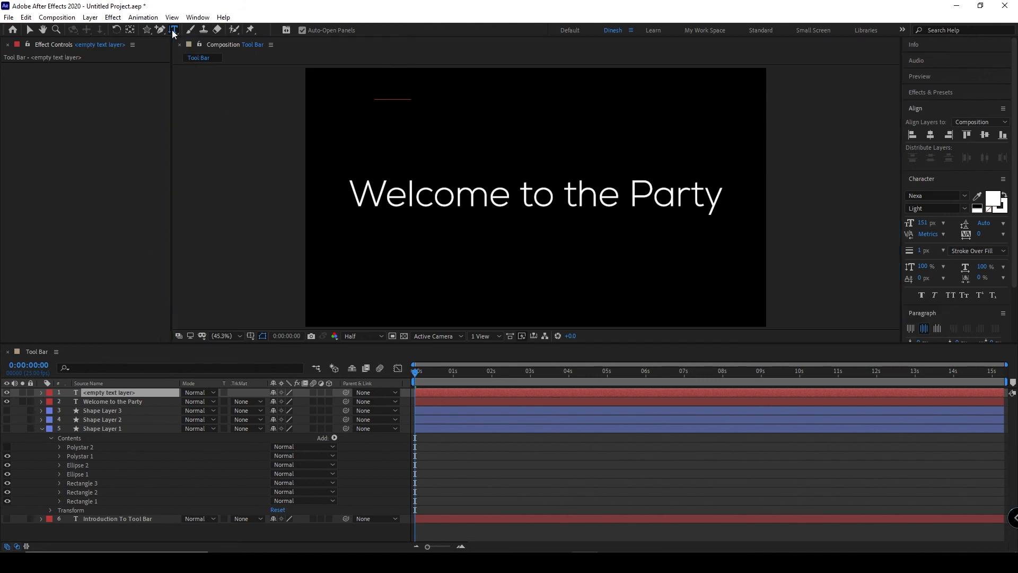
left_click(212, 27)
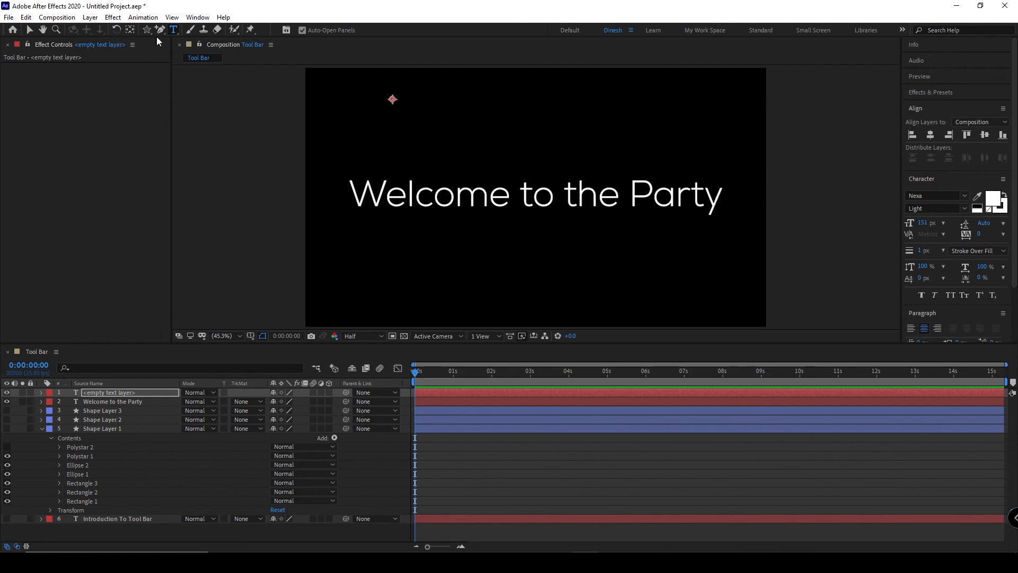
Activate the Roto Brush tool, followed by the Puppet Position Pin tool.
left_click(235, 30)
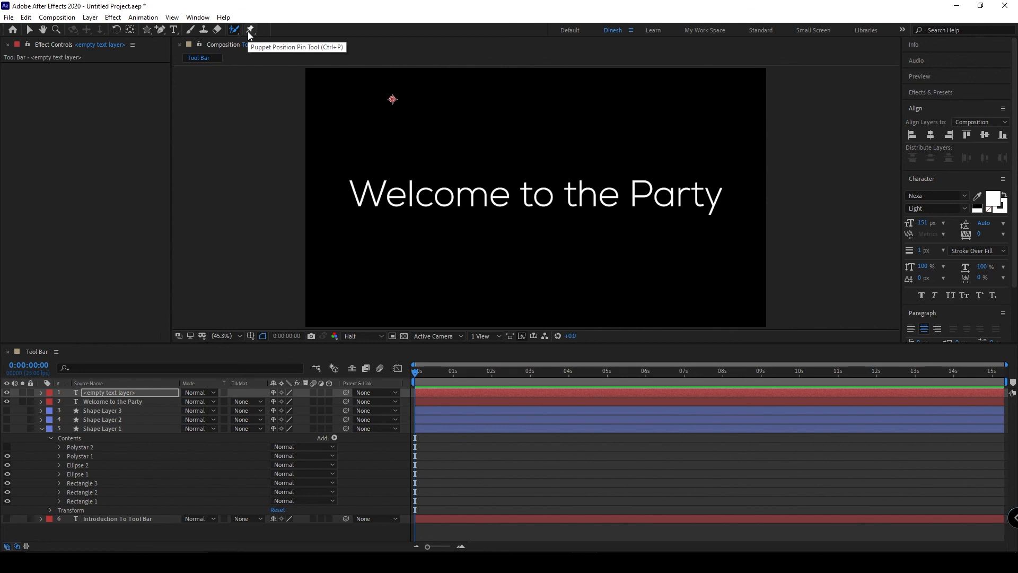
left_click(248, 32)
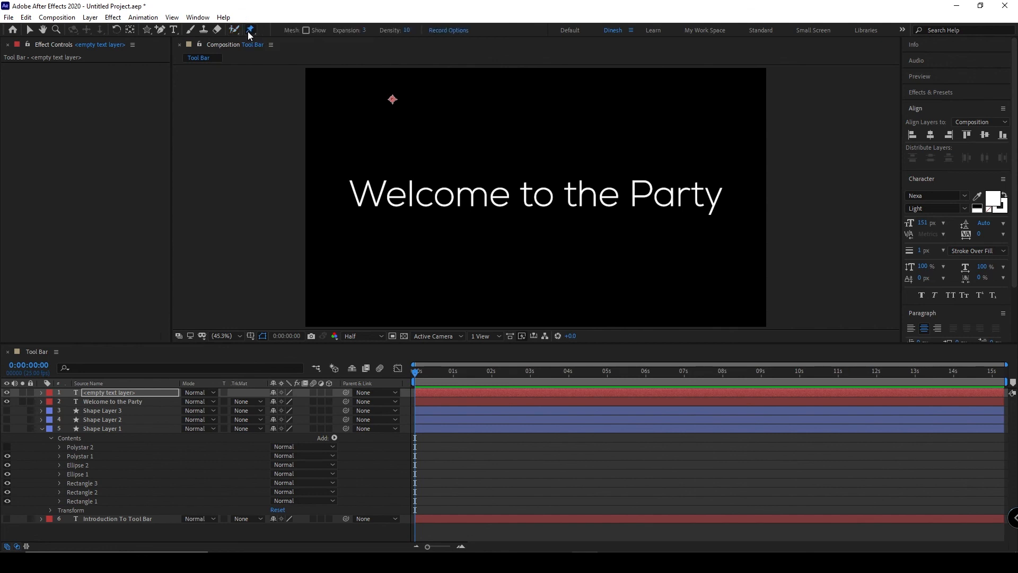